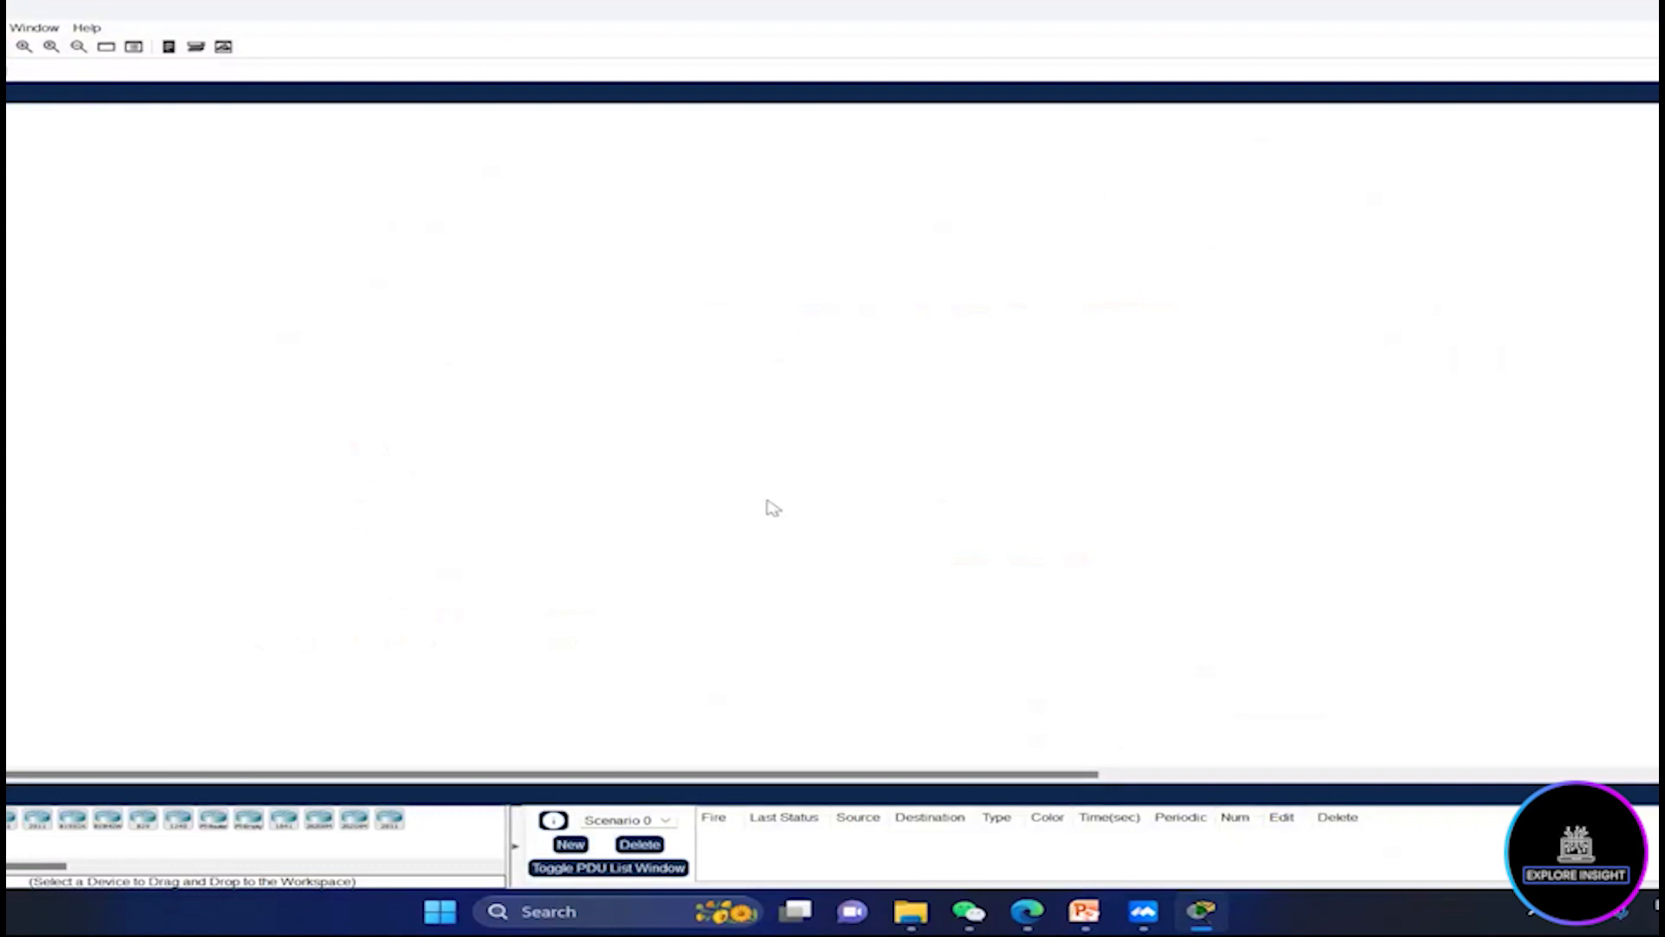
Place a PC-PT end device near the middle of the empty logical workspace
click(54, 828)
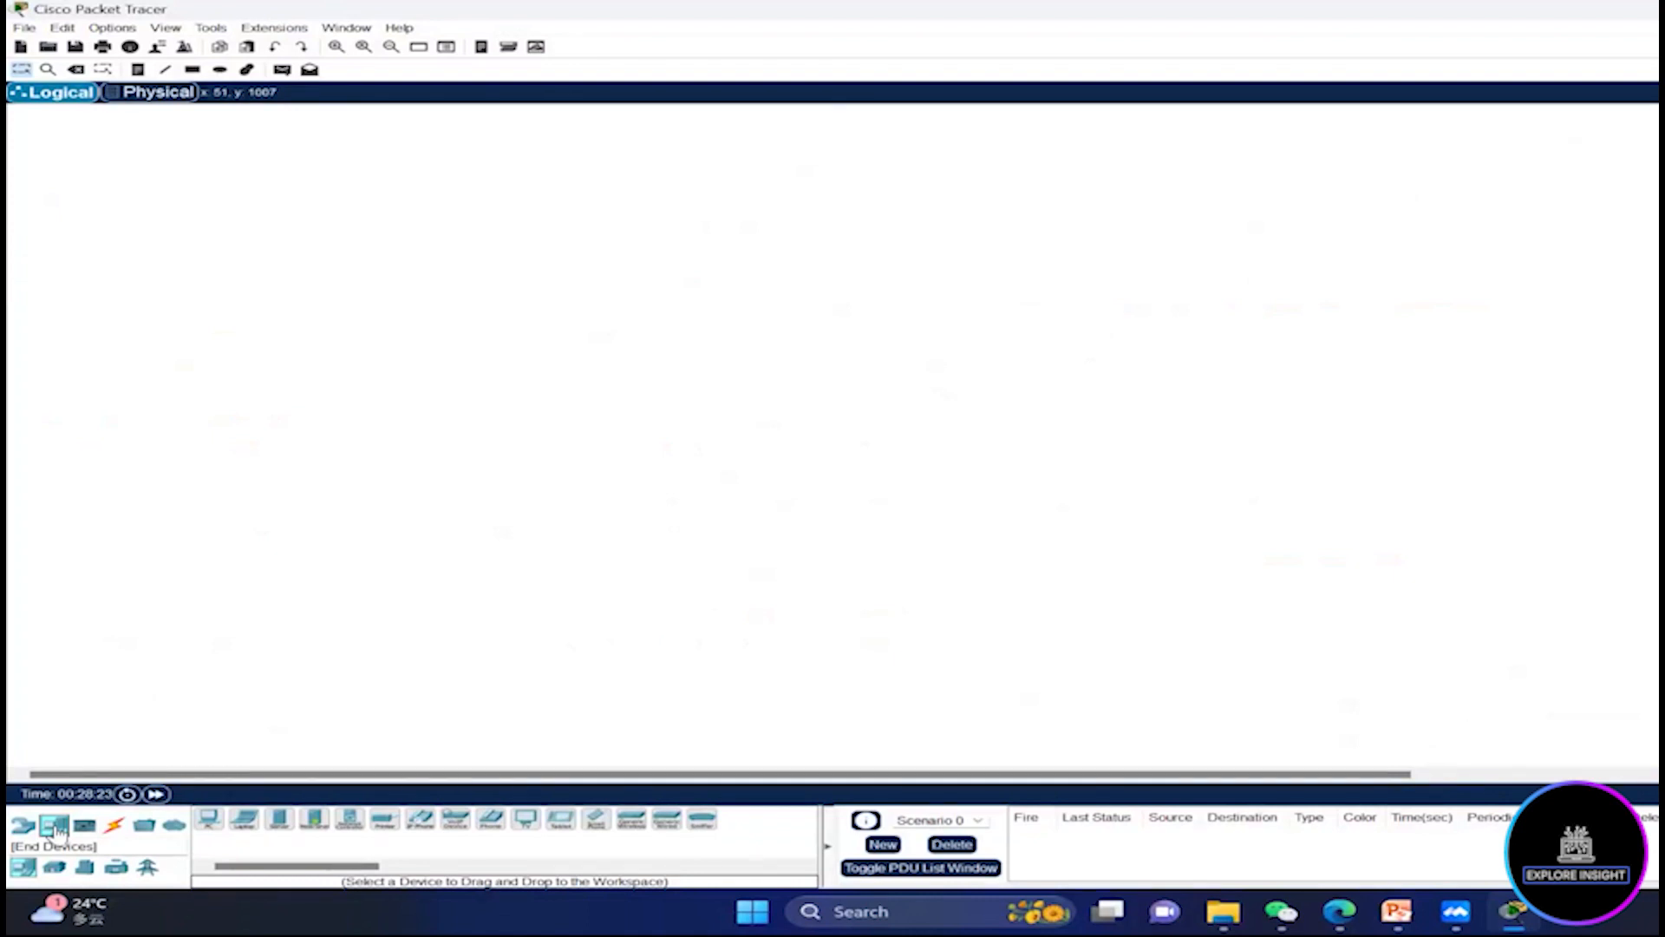
click(209, 818)
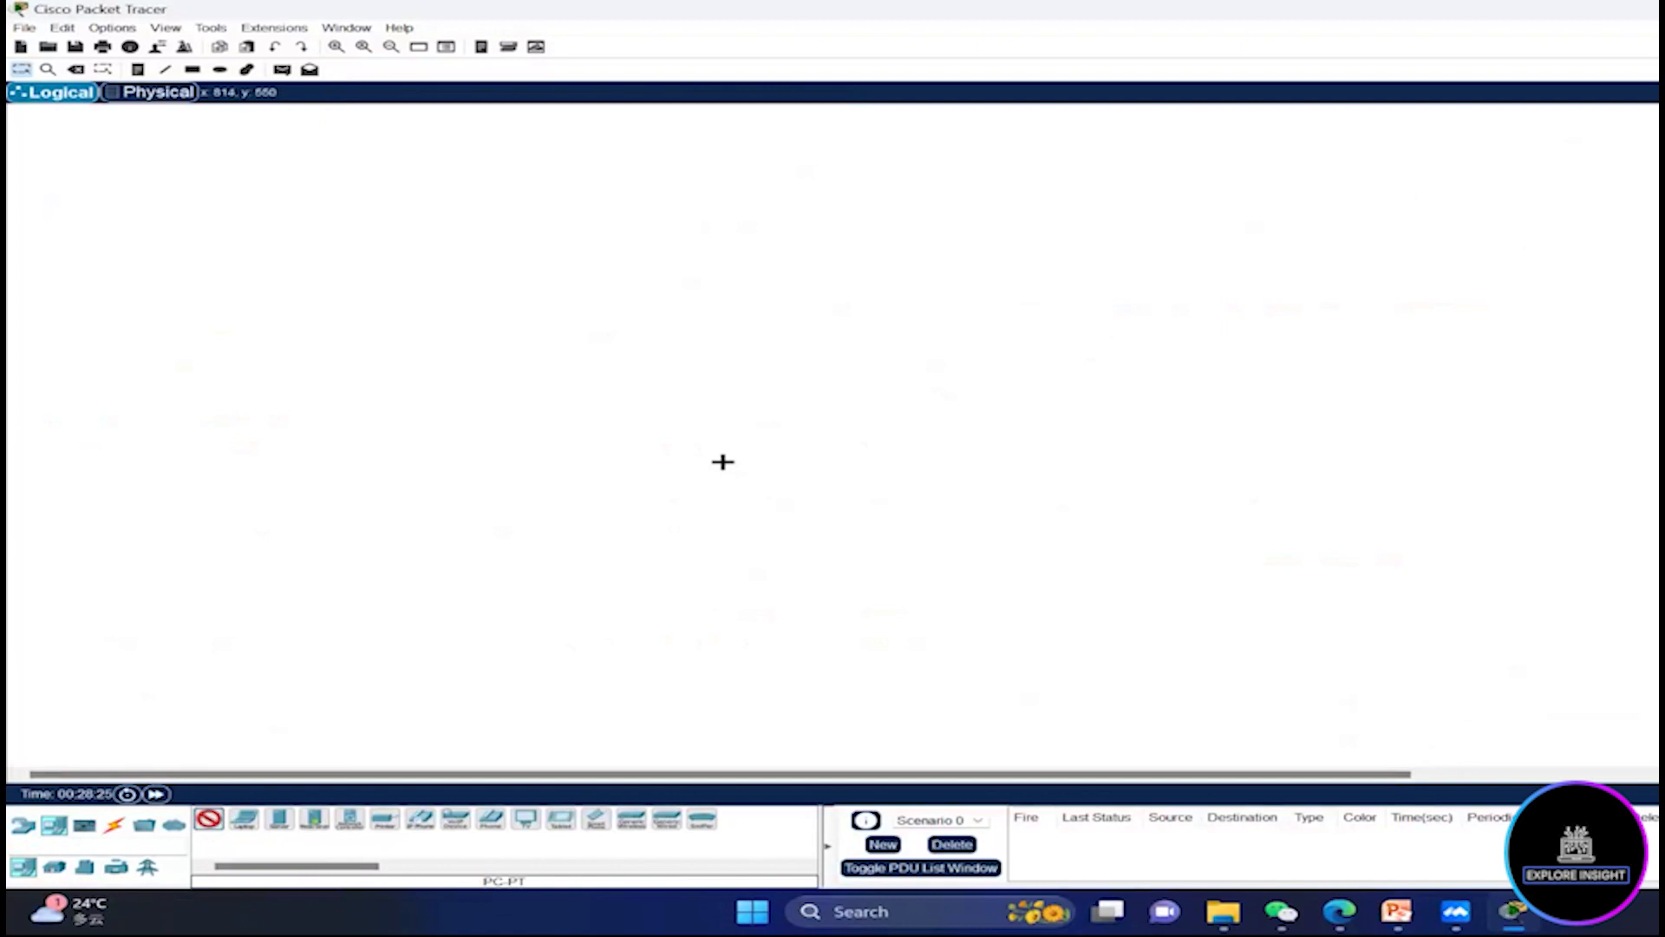
click(723, 461)
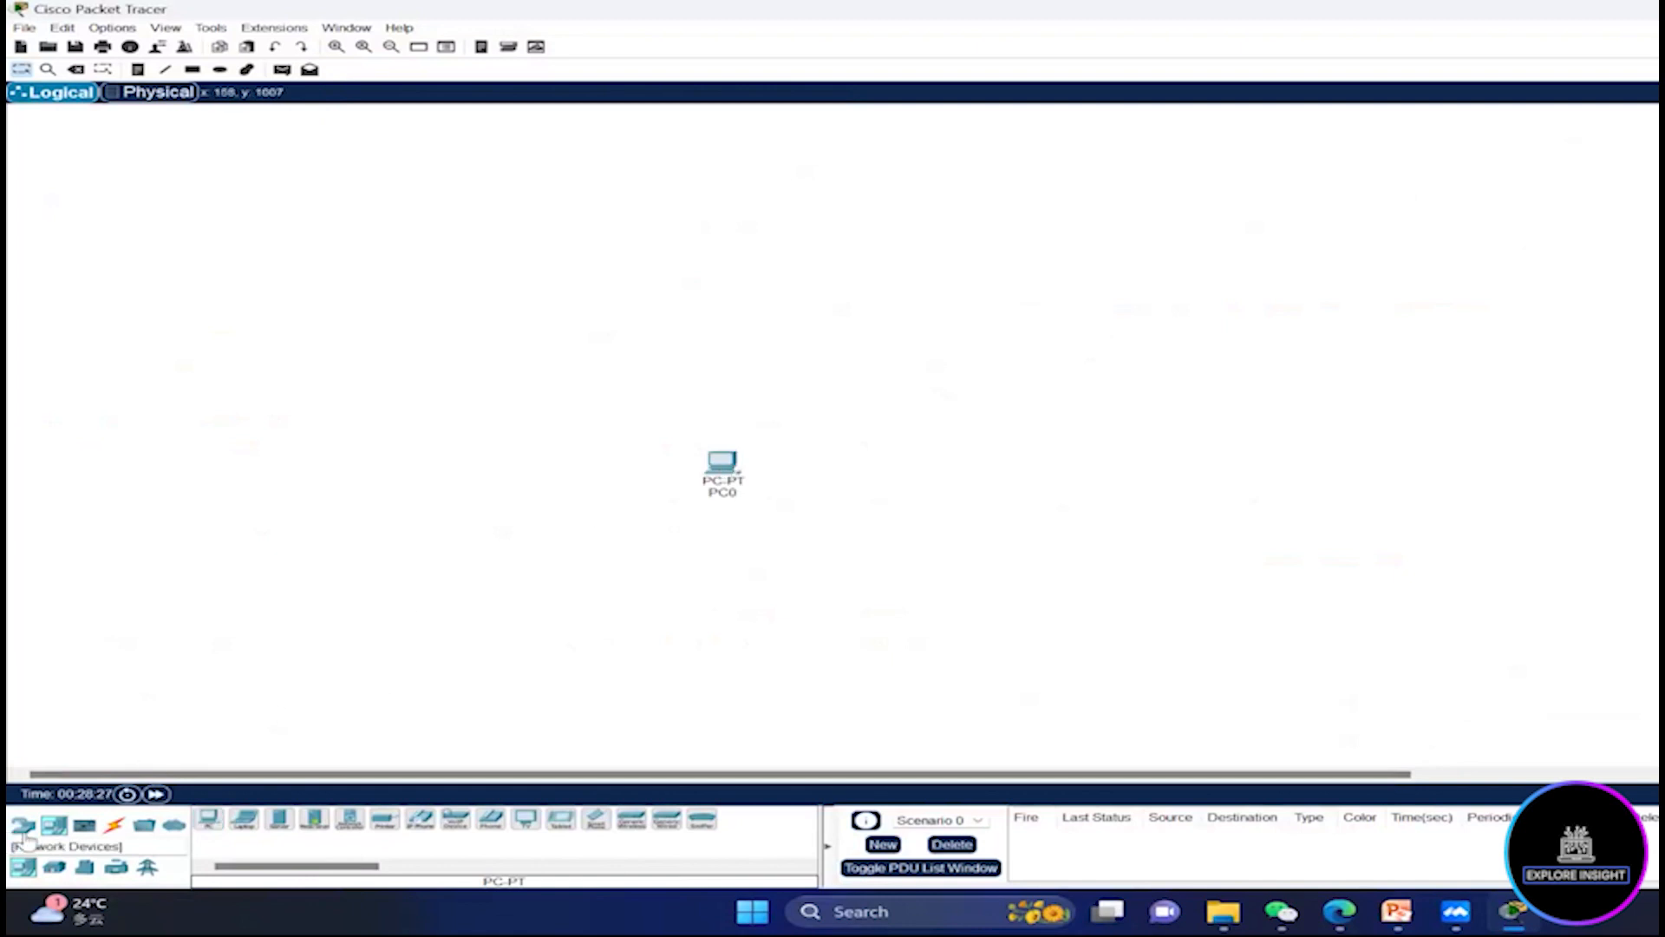
Add a 2960 switch to the workspace, to the right of the PC
click(26, 834)
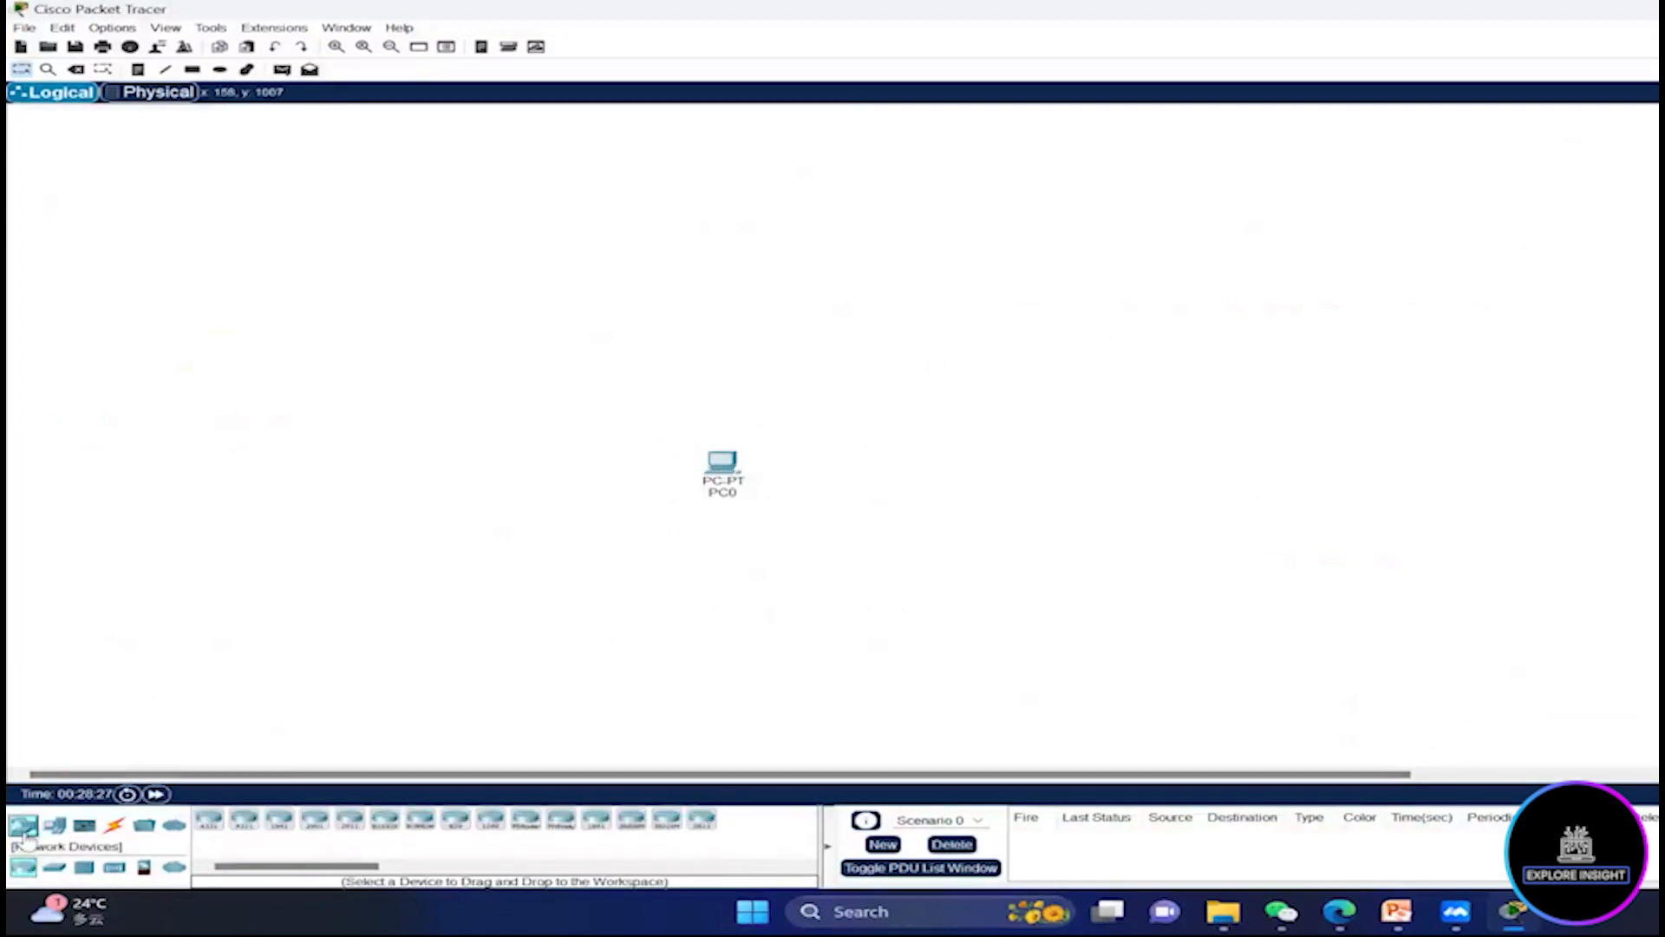
click(54, 870)
click(211, 828)
click(1110, 449)
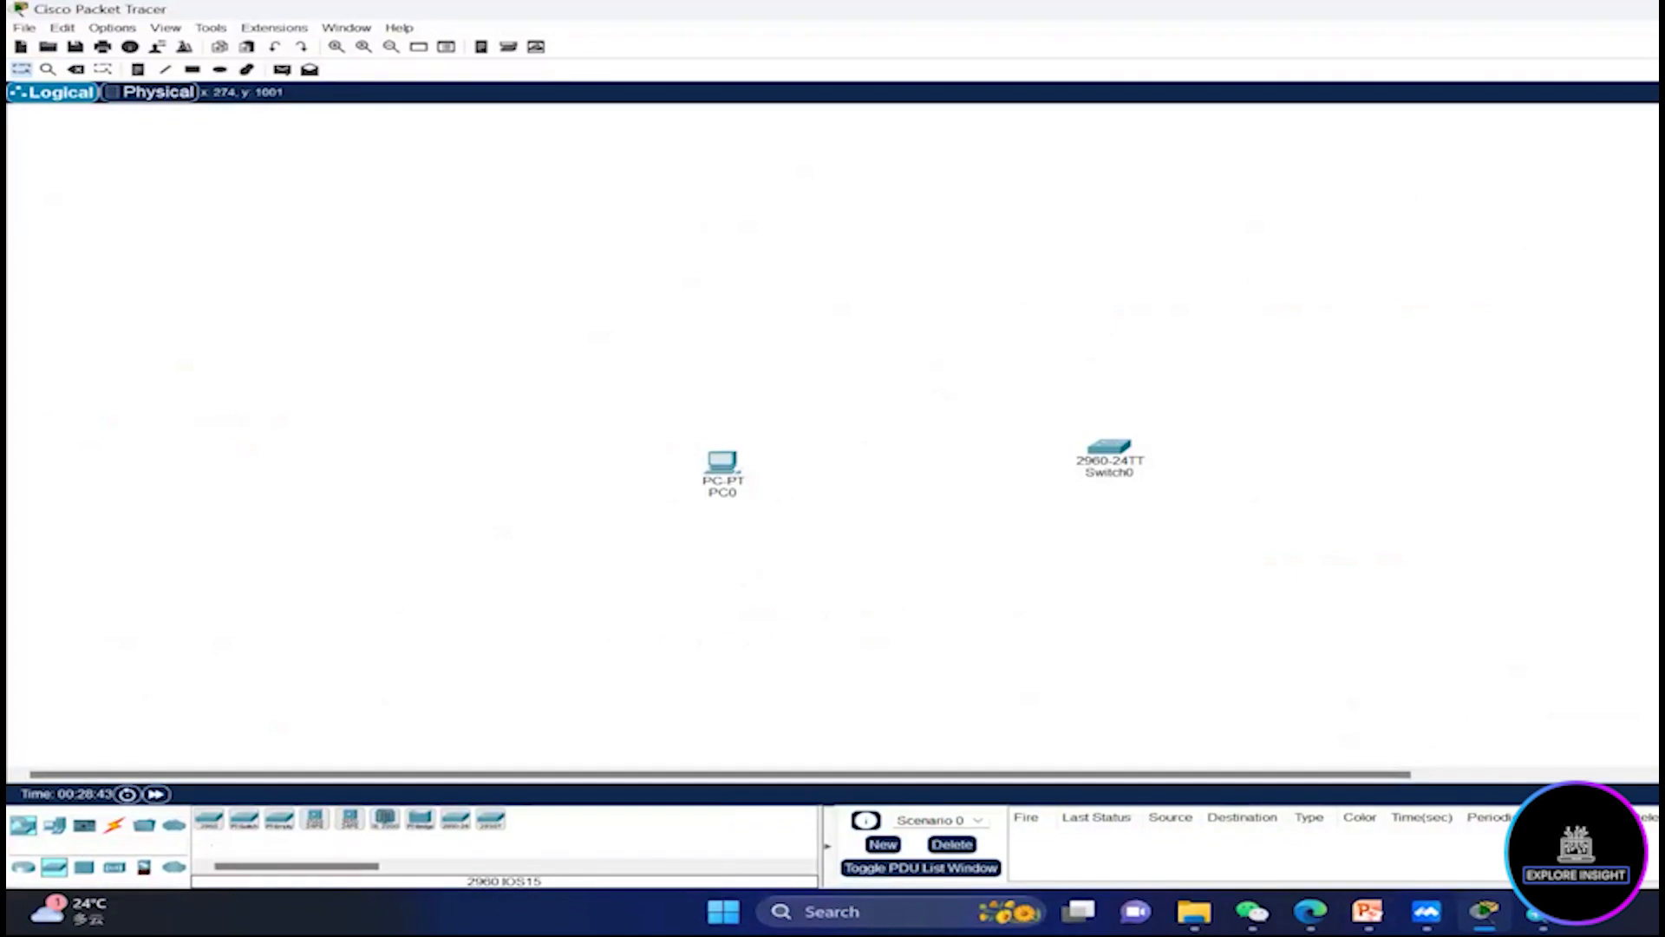
Connect PC0 to Switch0 with the automatically chosen connection type
click(114, 825)
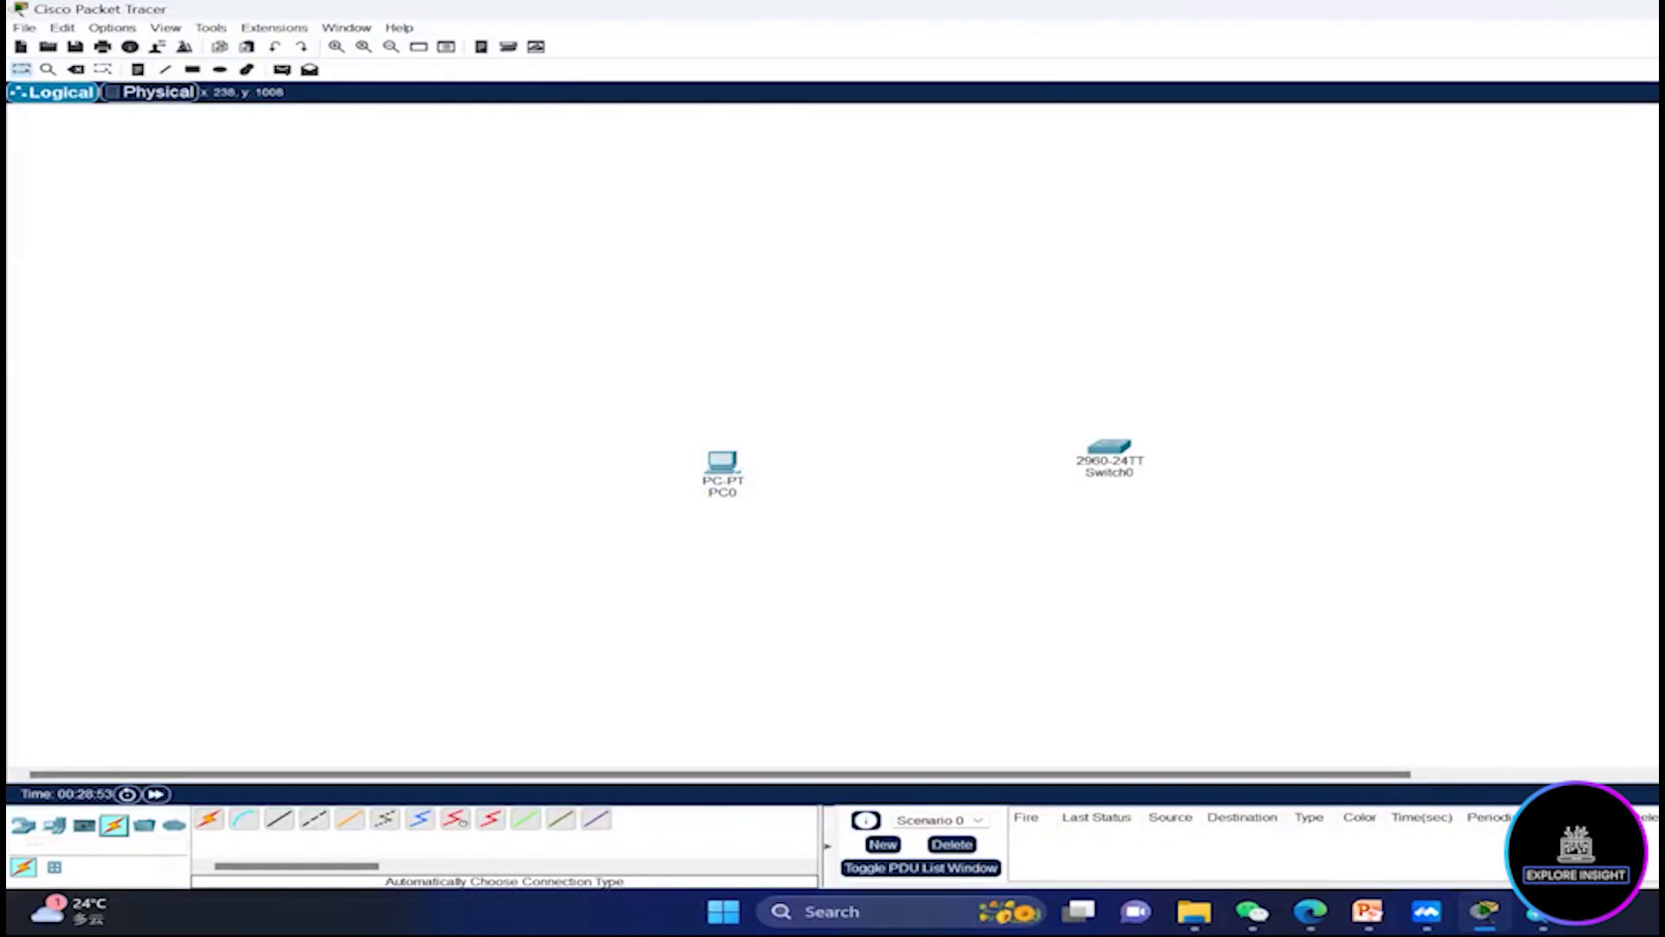
click(209, 819)
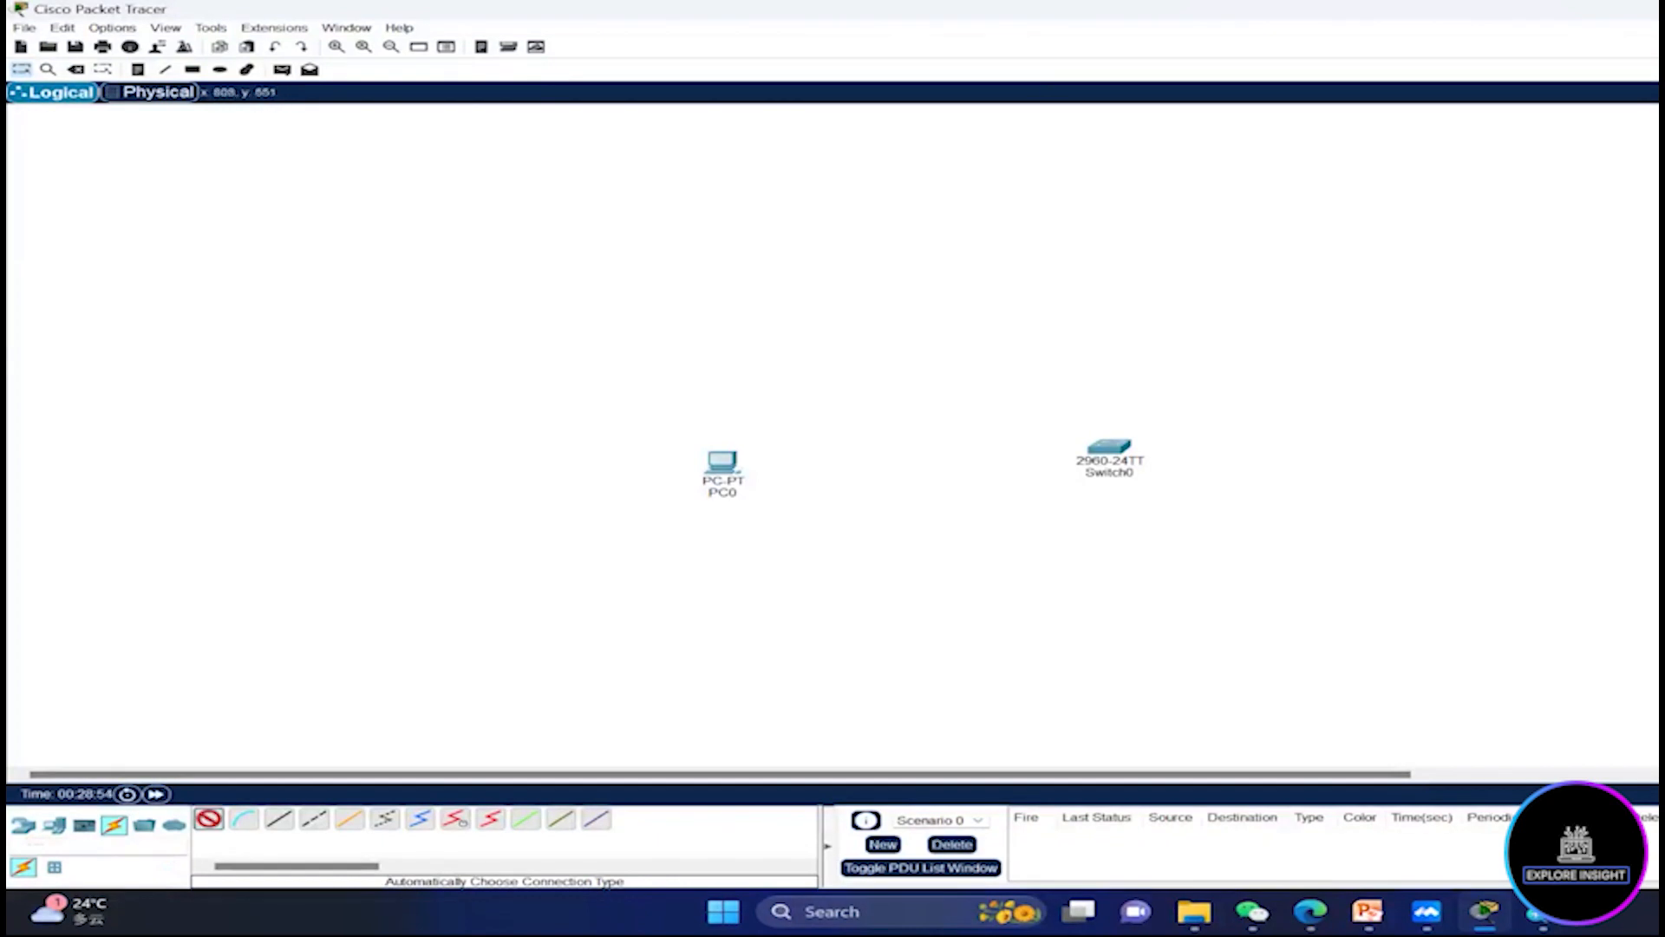
click(720, 464)
click(1110, 446)
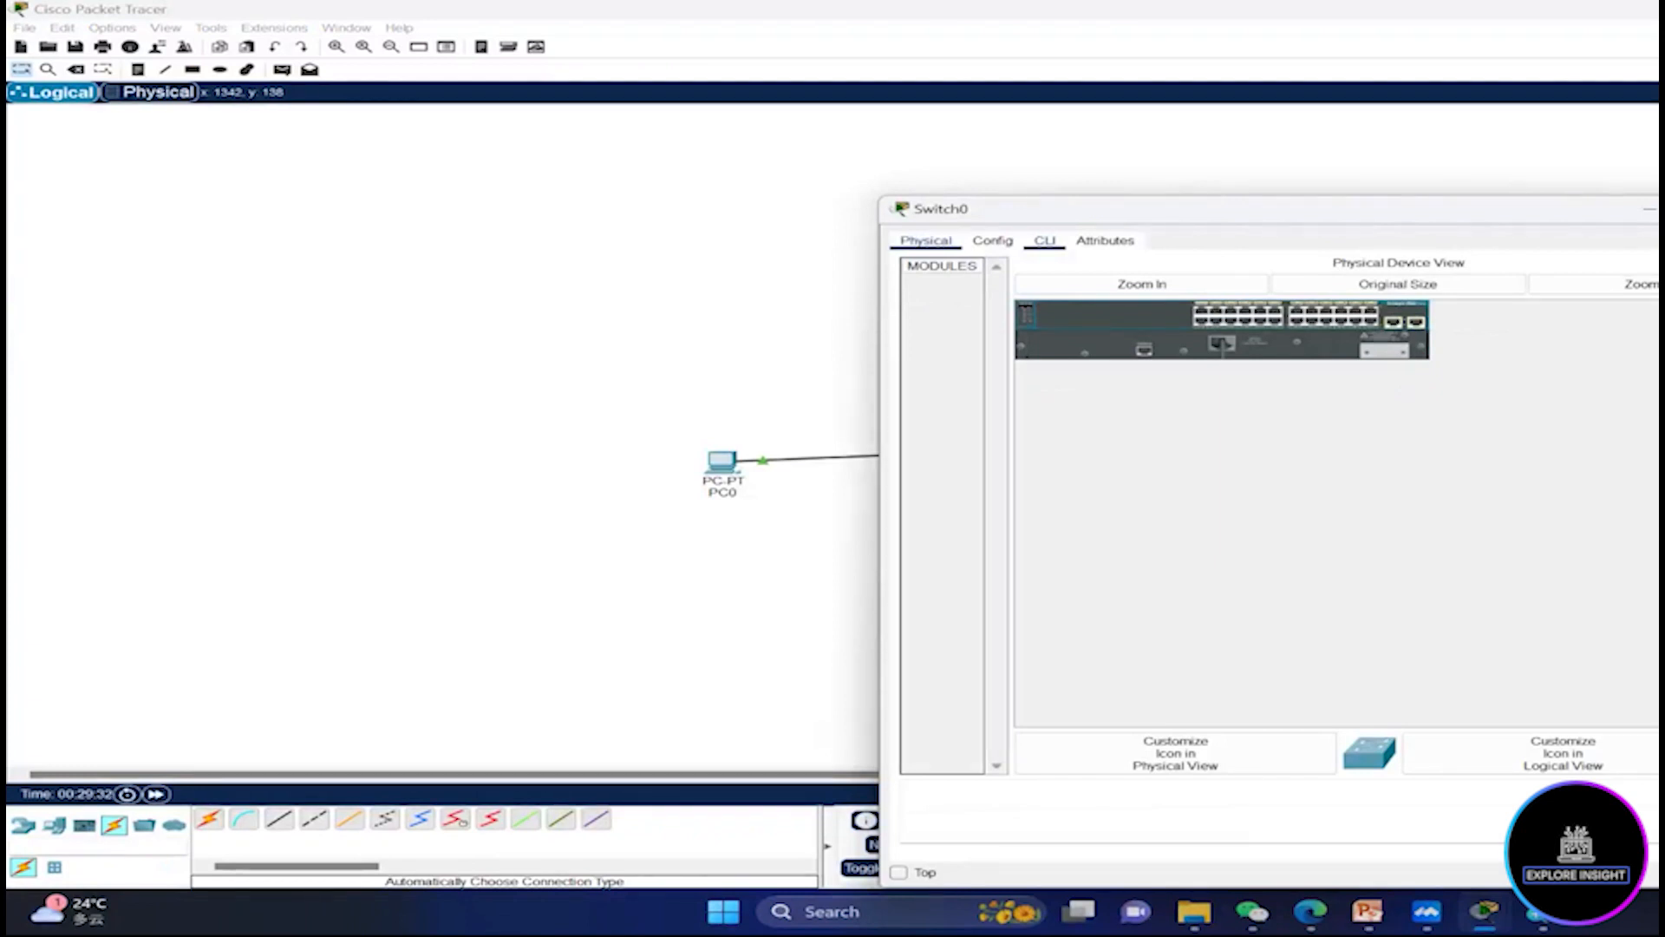
Open Switch0's command line interface and enter privileged EXEC mode with the en command
click(1044, 241)
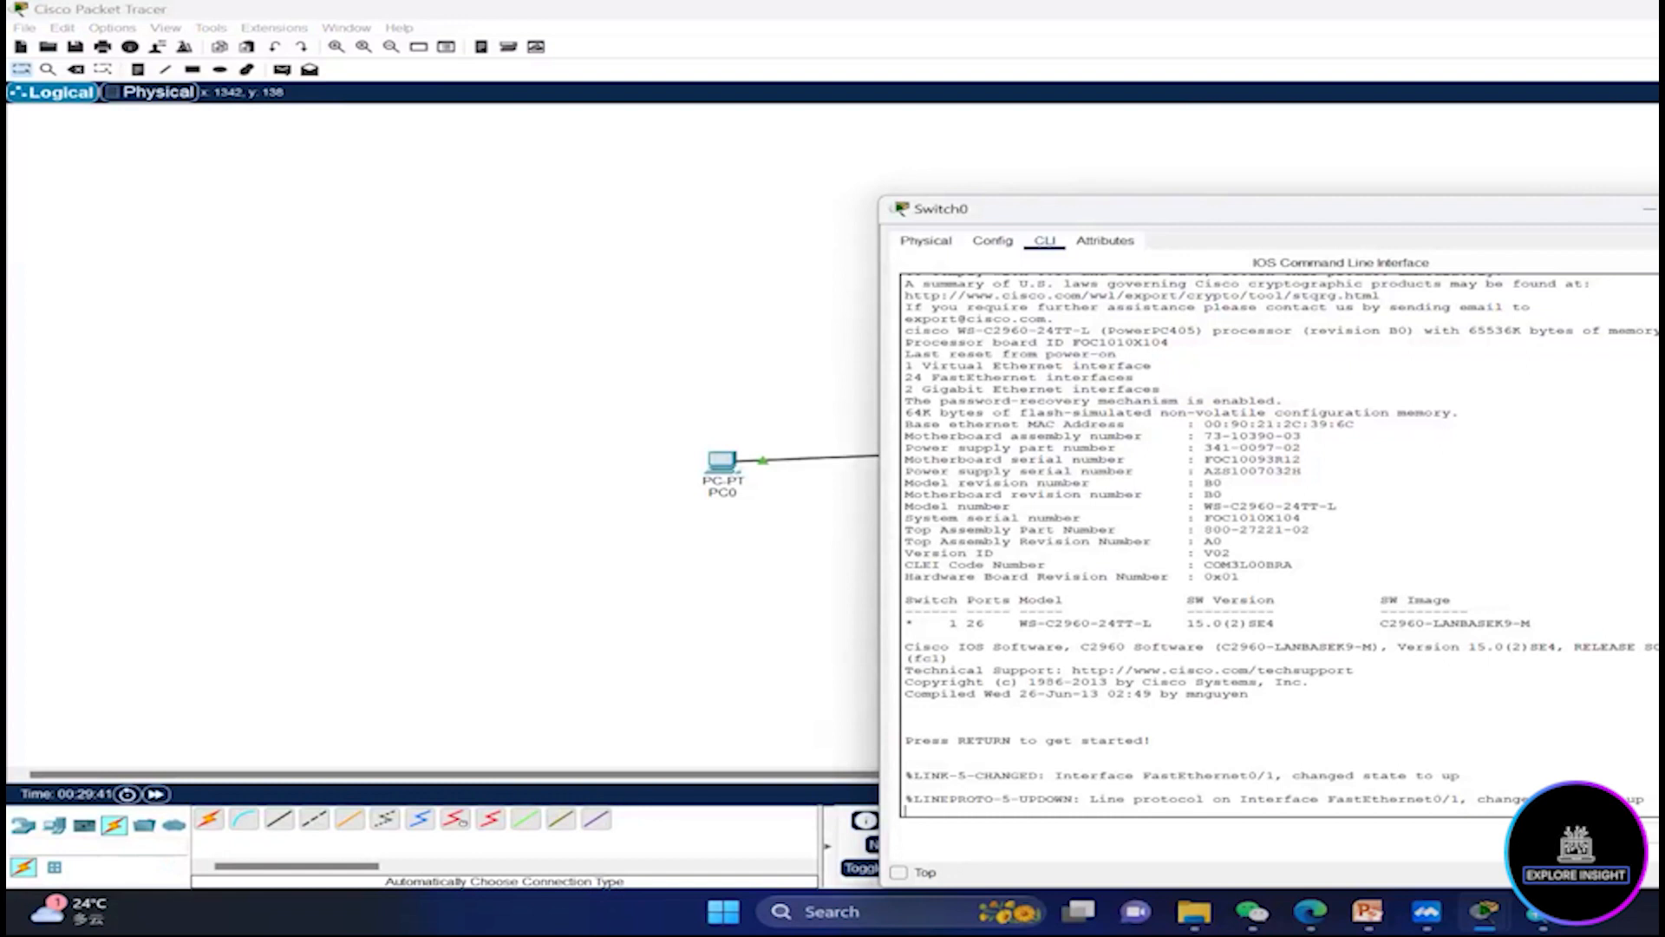
key(Return)
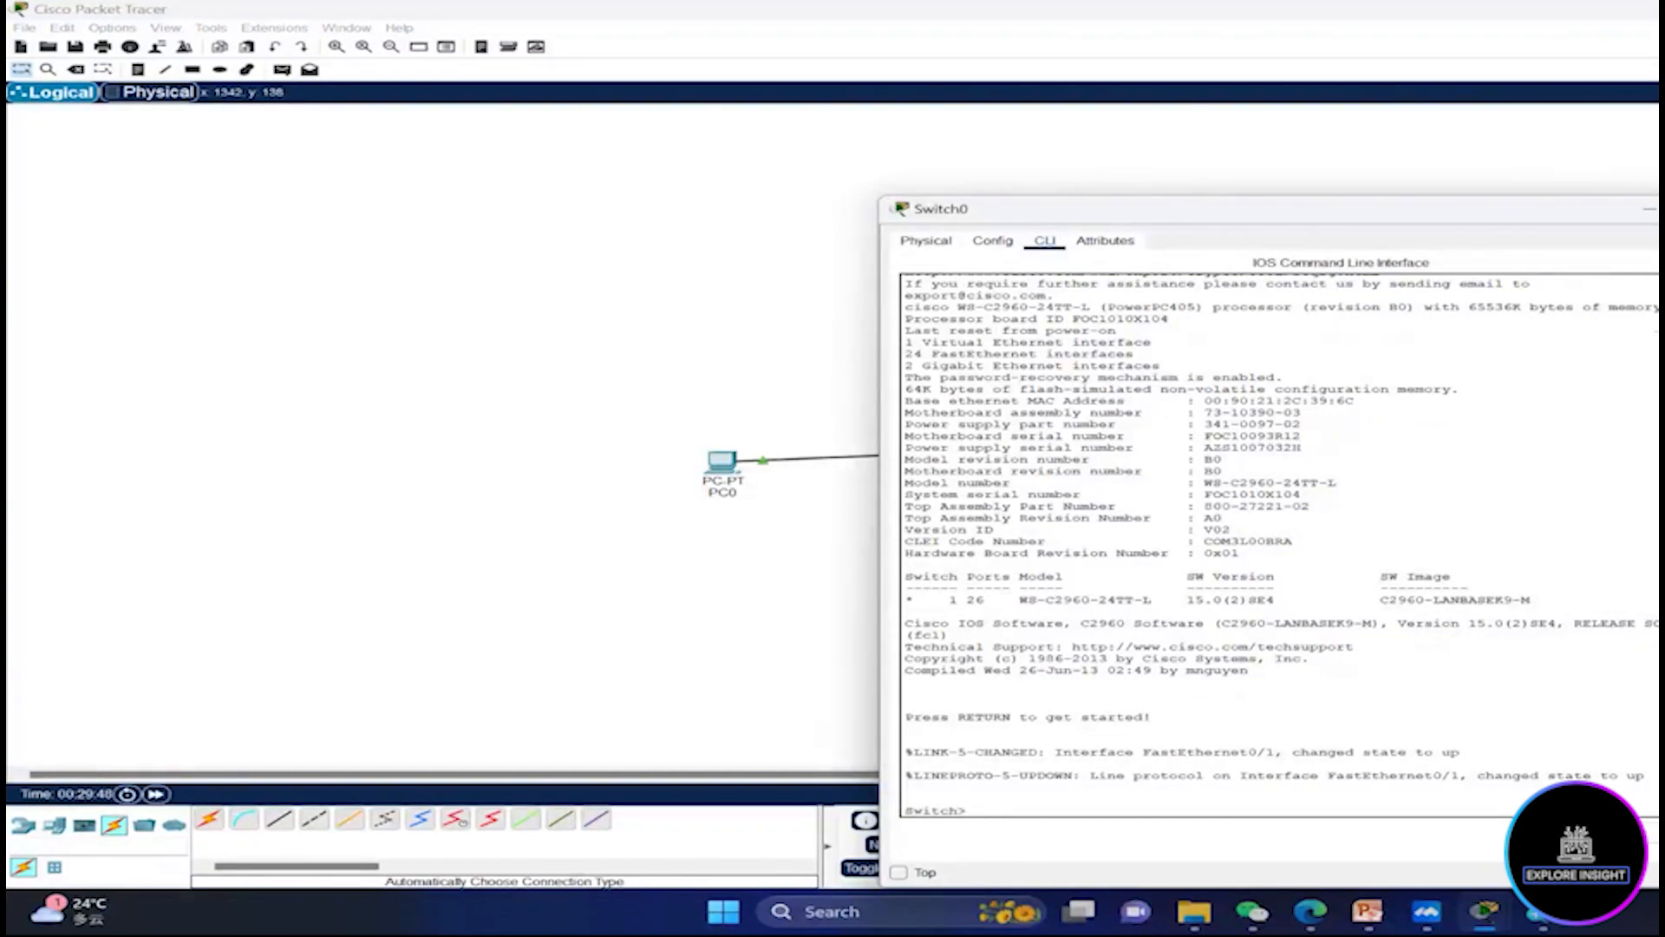
text(en)
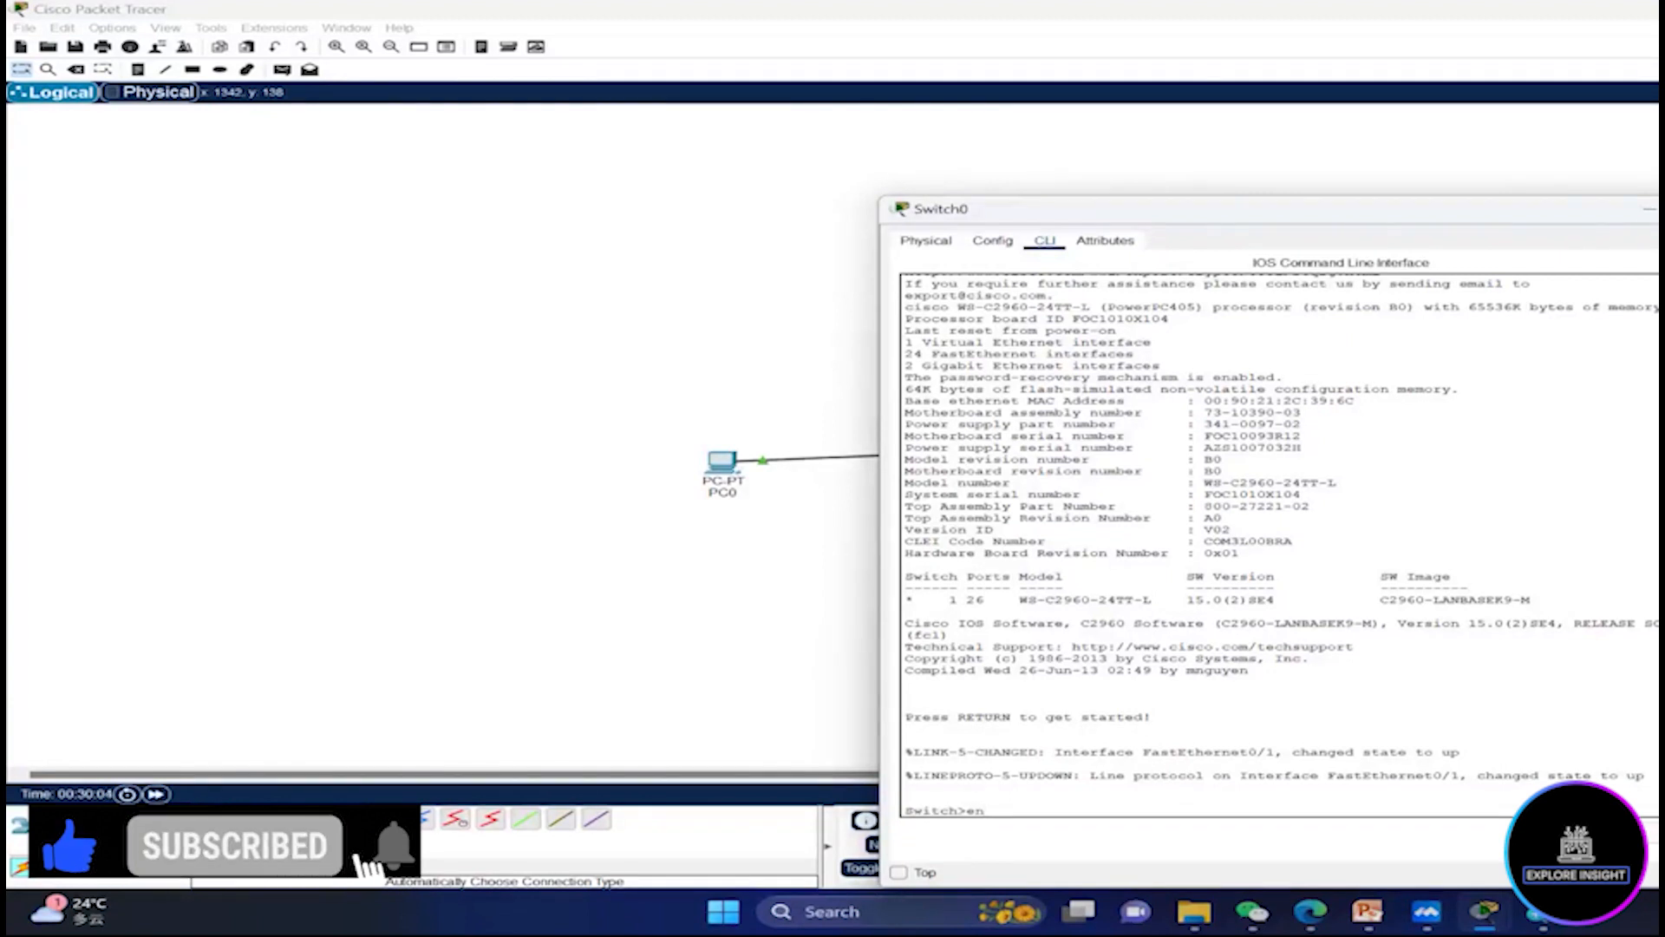
key(Return)
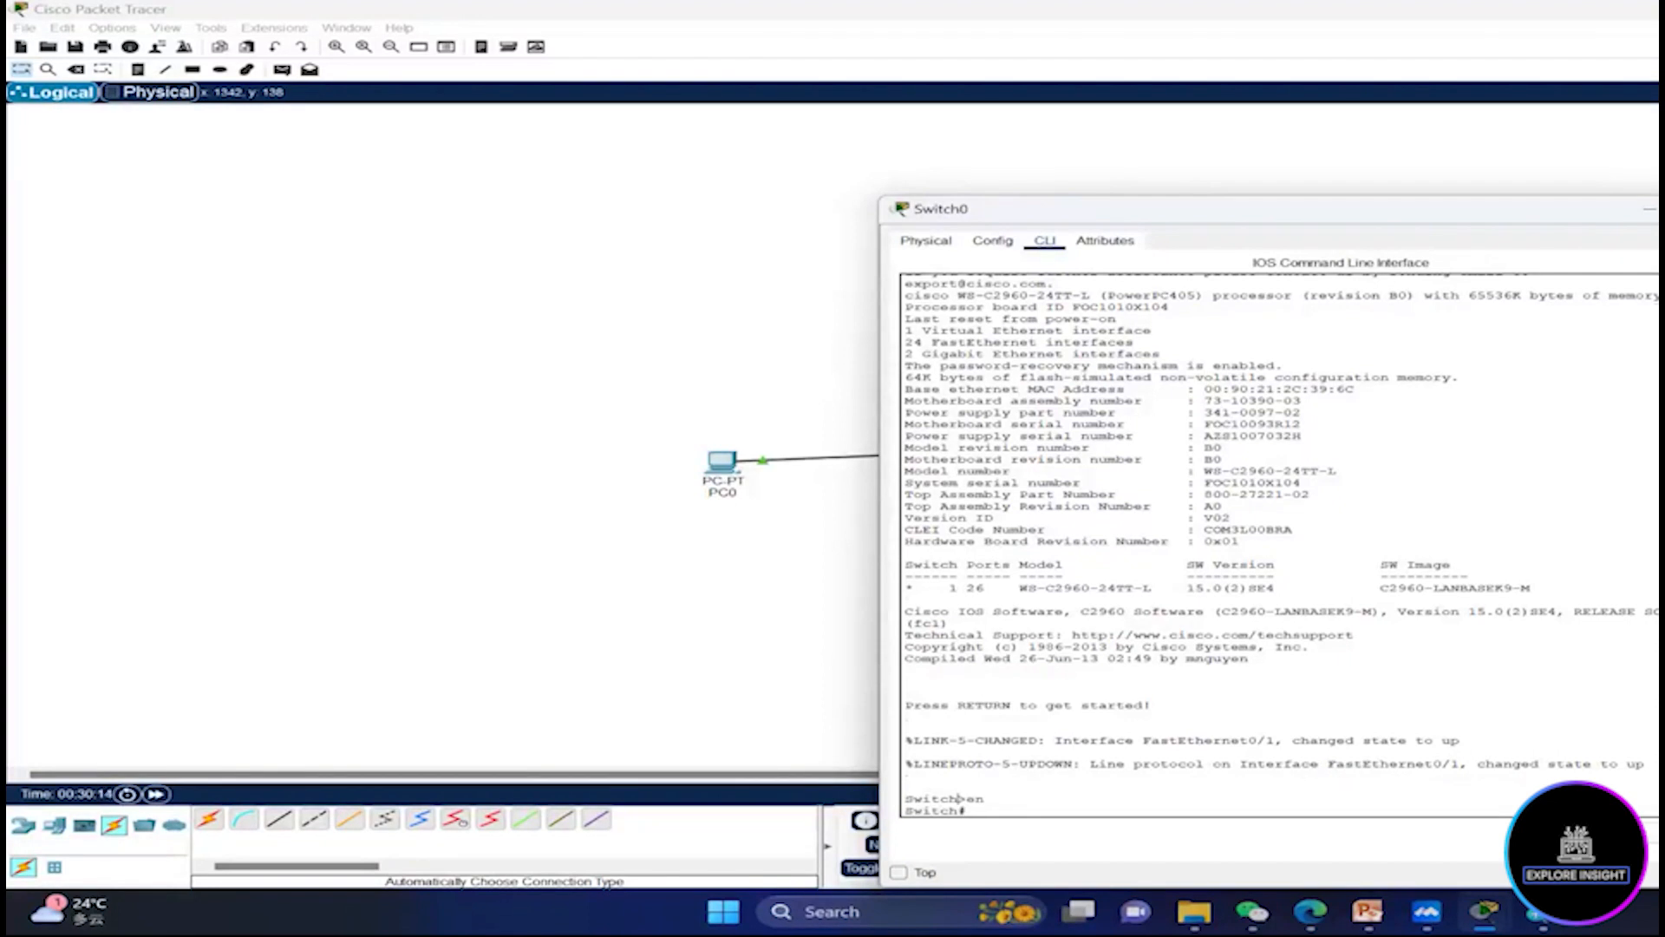
Return Switch0 to user EXEC mode with disable, and re-enter privileged EXEC mode with the full enable command
drag(958, 799, 966, 799)
click(966, 810)
drag(966, 810, 959, 810)
click(967, 810)
text(disable)
key(Return)
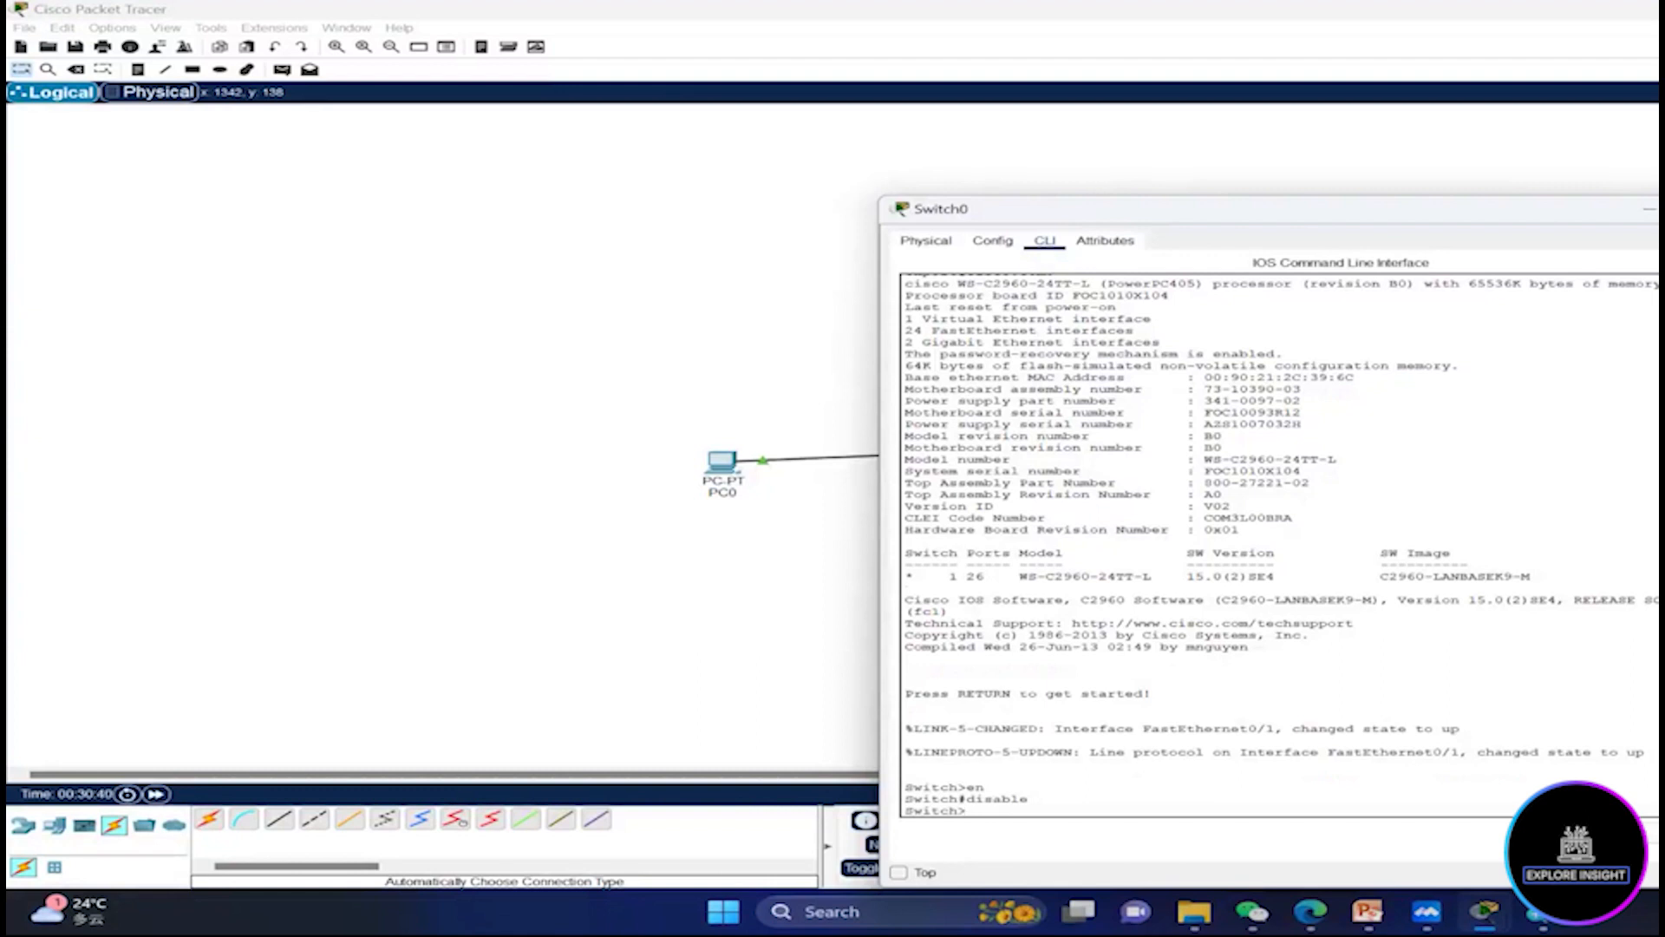
text(enable)
key(Return)
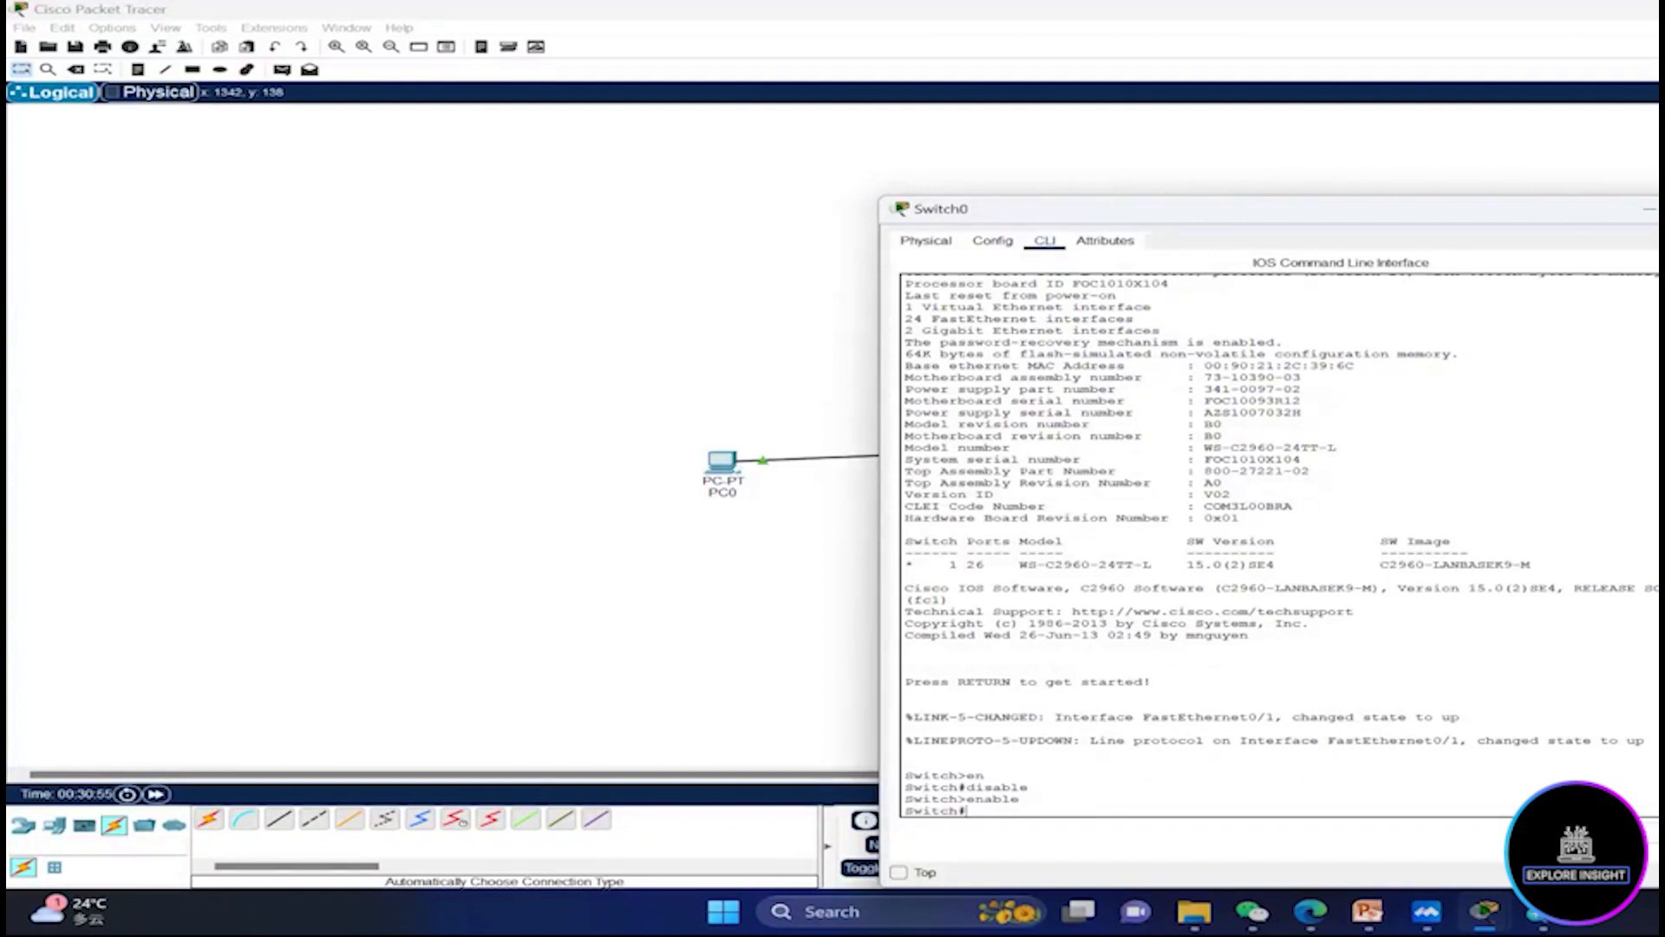
Enter global configuration mode on Switch0, shortening configure terminal to conf t
text(configure terminal)
key(BackSpace)
key(BackSpace)
key(BackSpace)
key(BackSpace)
key(BackSpace)
key(BackSpace)
key(BackSpace)
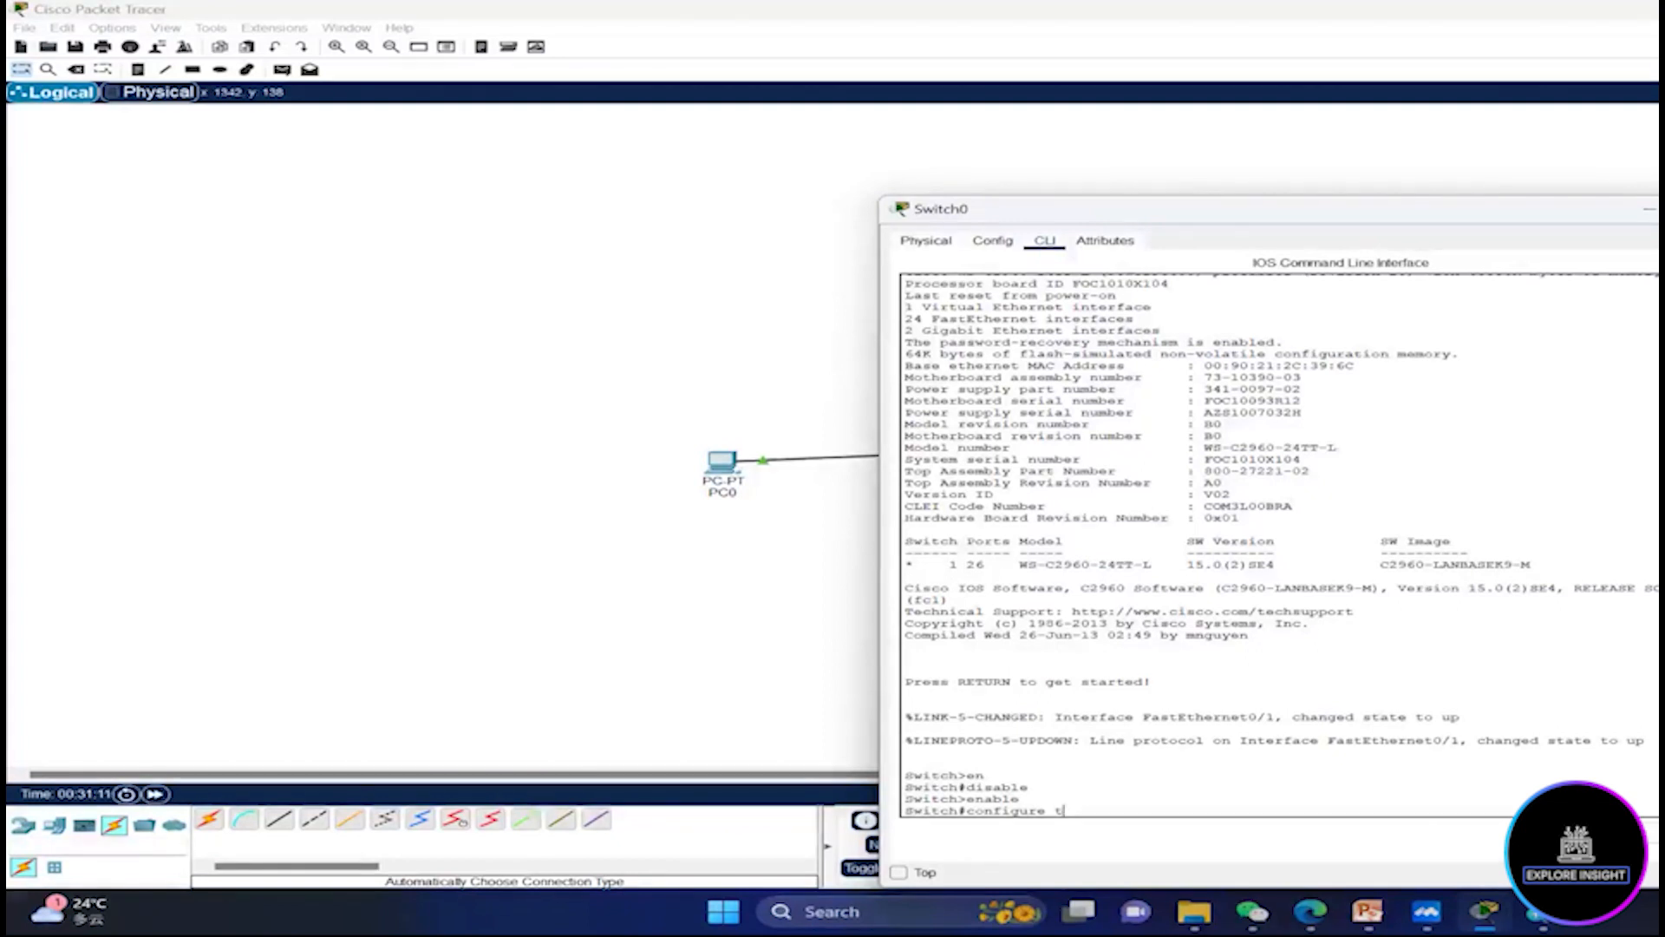
key(BackSpace)
key(BackSpace)
key(BackSpace)
text(t)
key(Return)
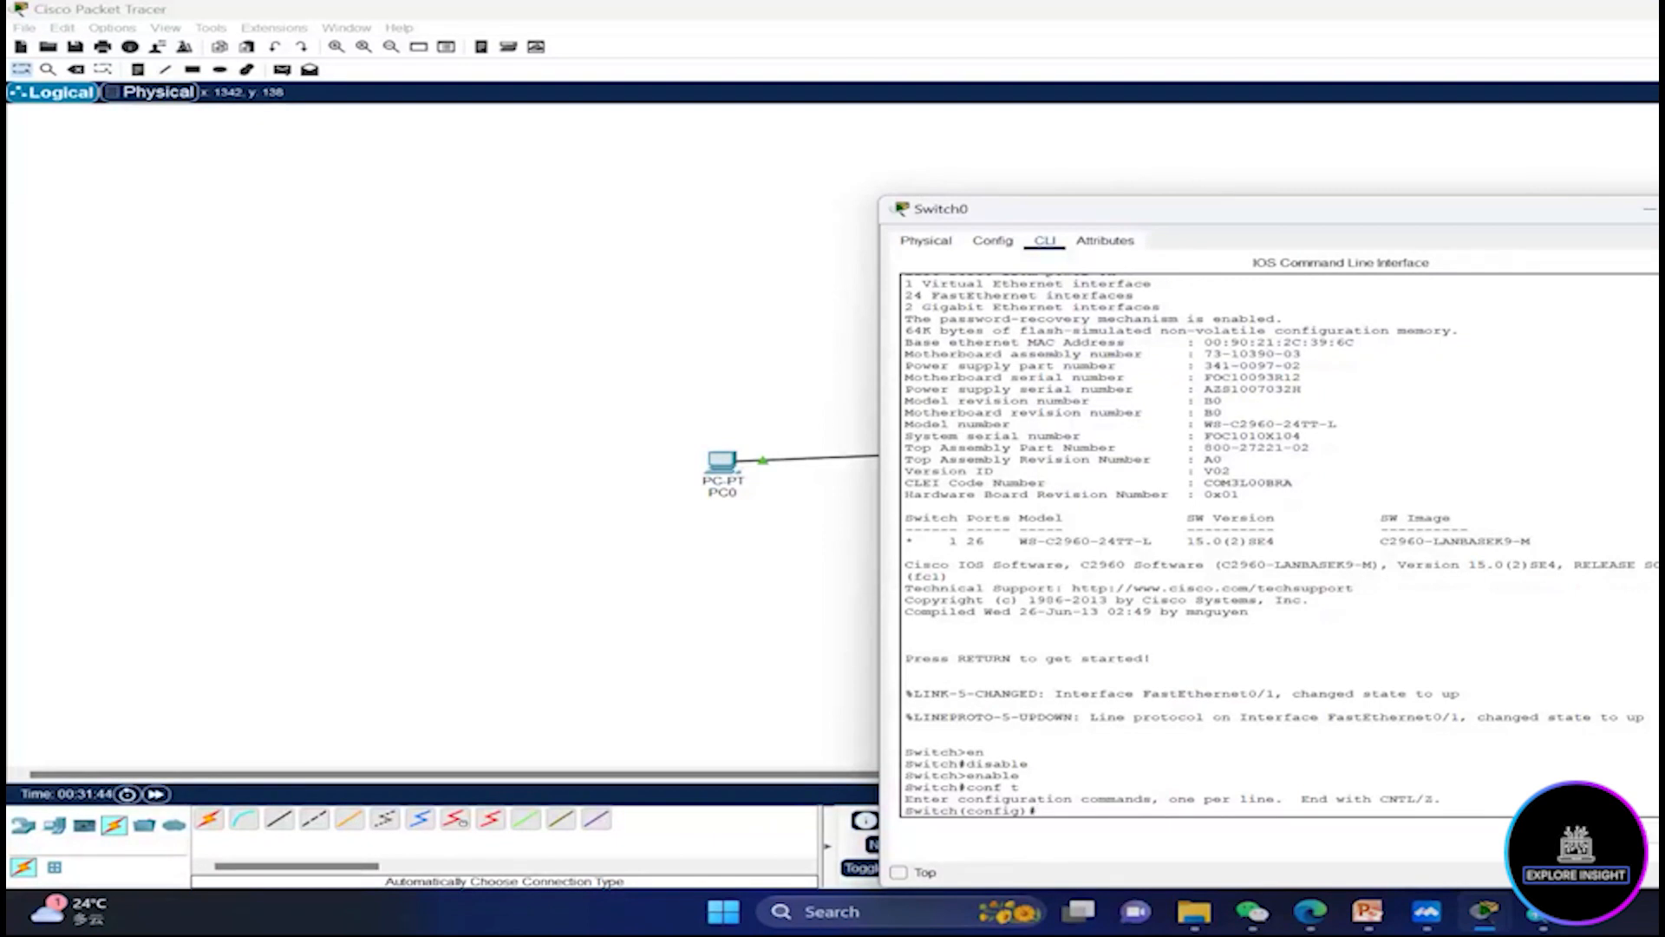
Enter line configuration mode with line console 0, and go back to global configuration mode with exit
text(line console 0)
key(Return)
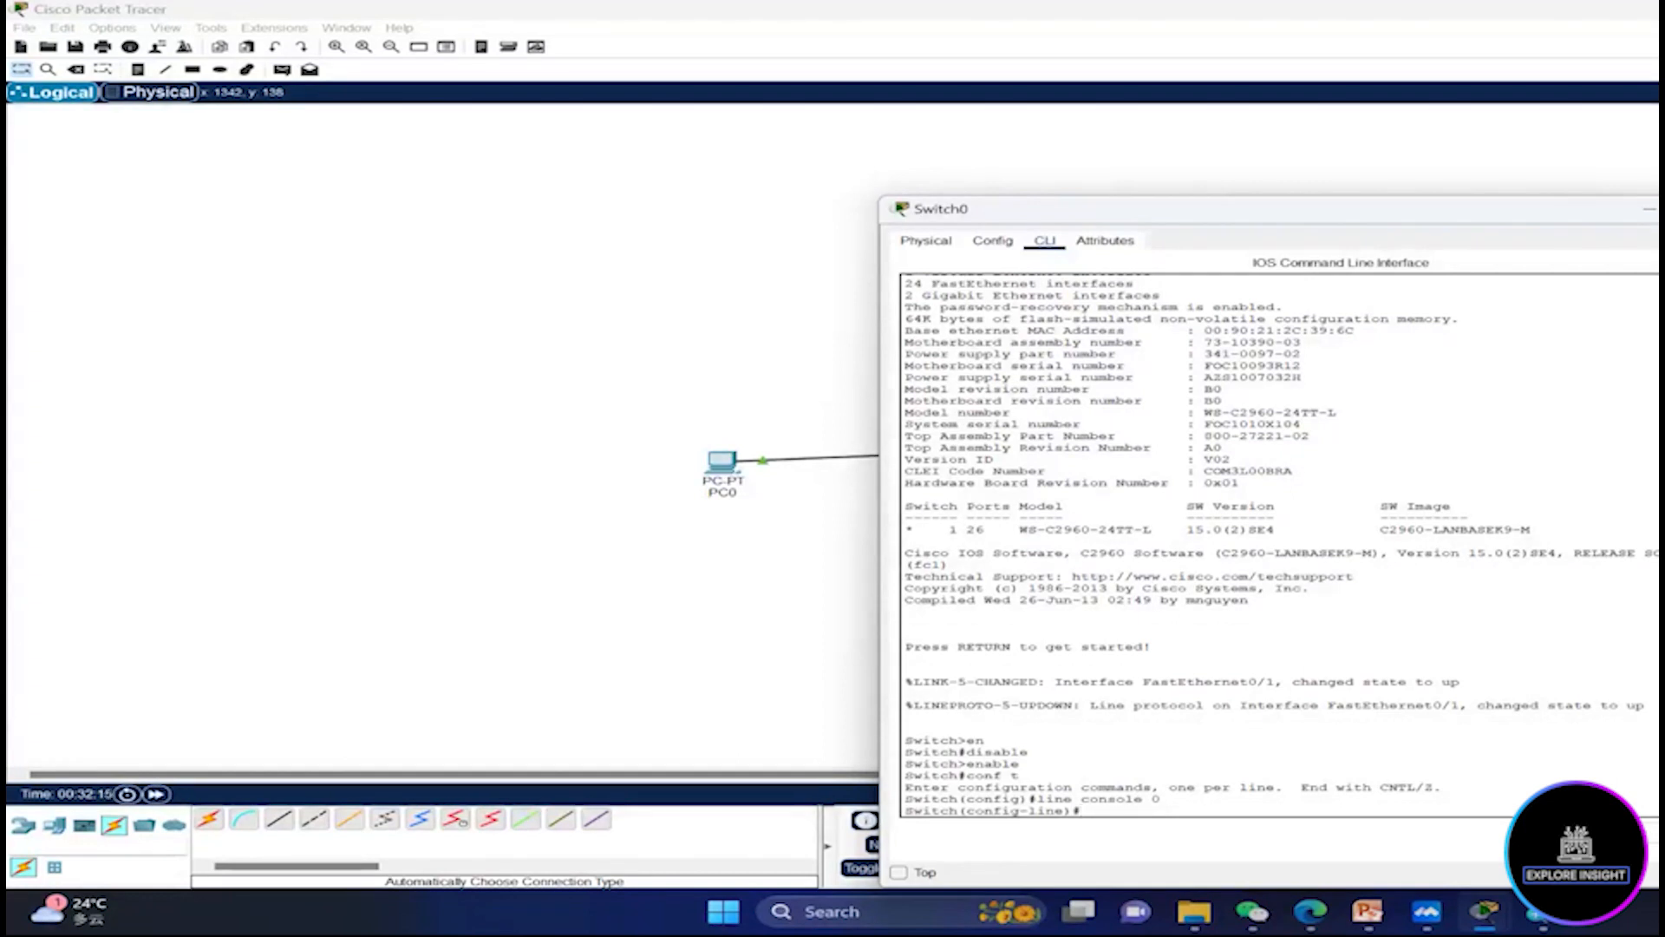
text(exit)
key(Return)
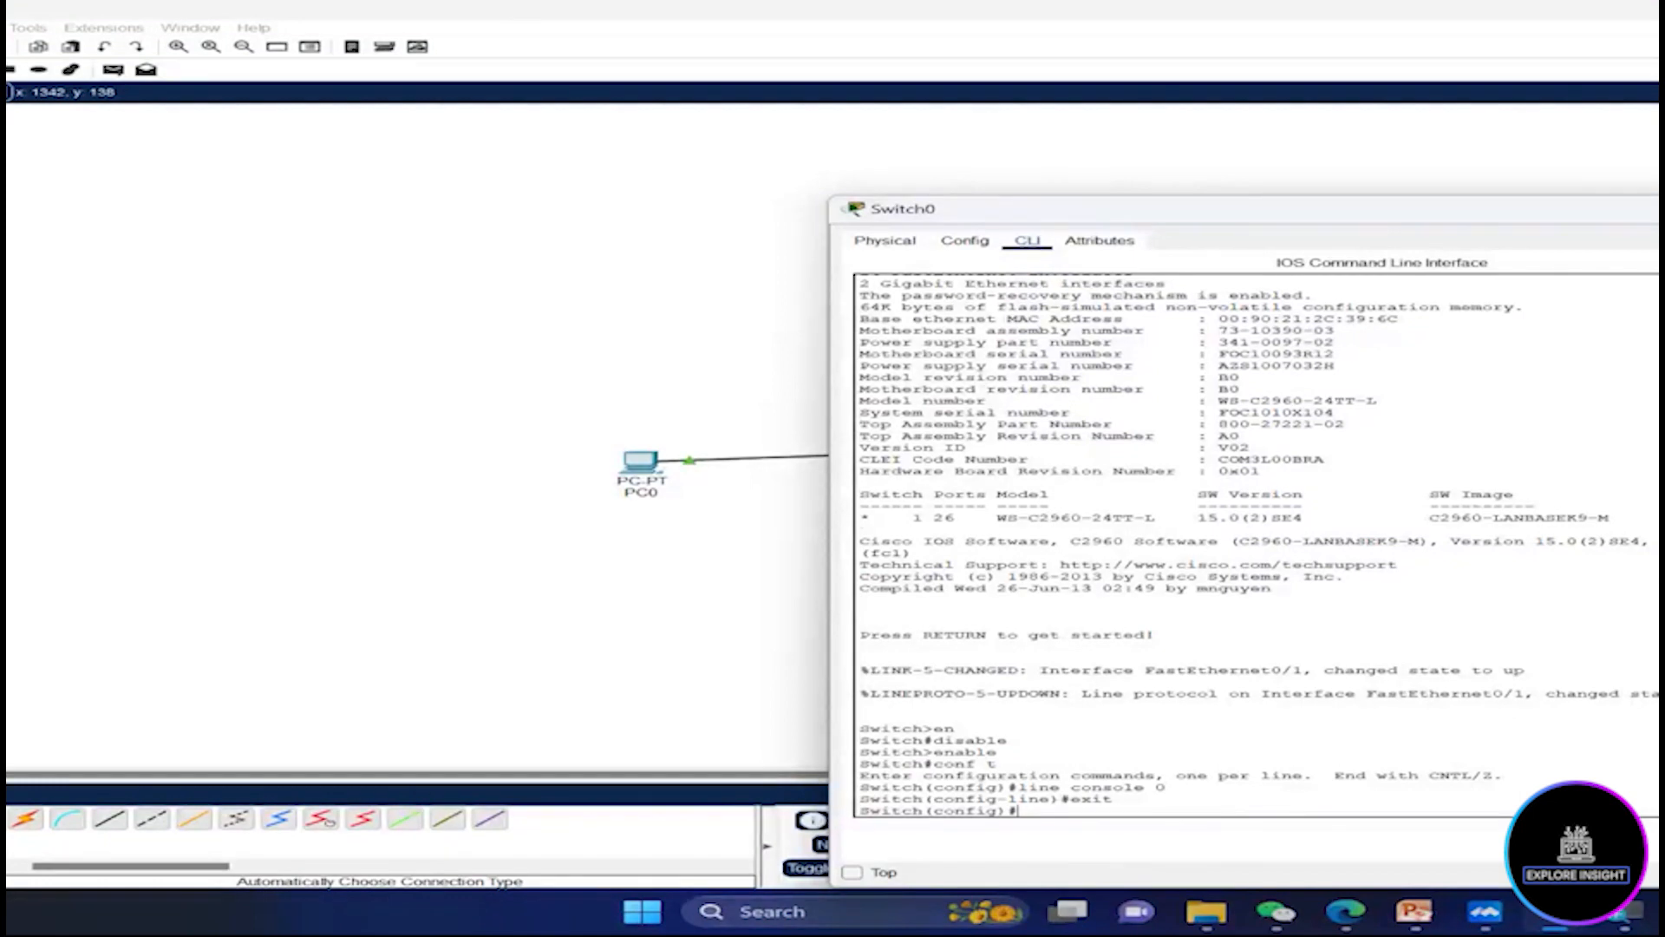
Enter interface configuration mode for port 0/1 with the command interface FastEthernet 0/1
text(nterfa)
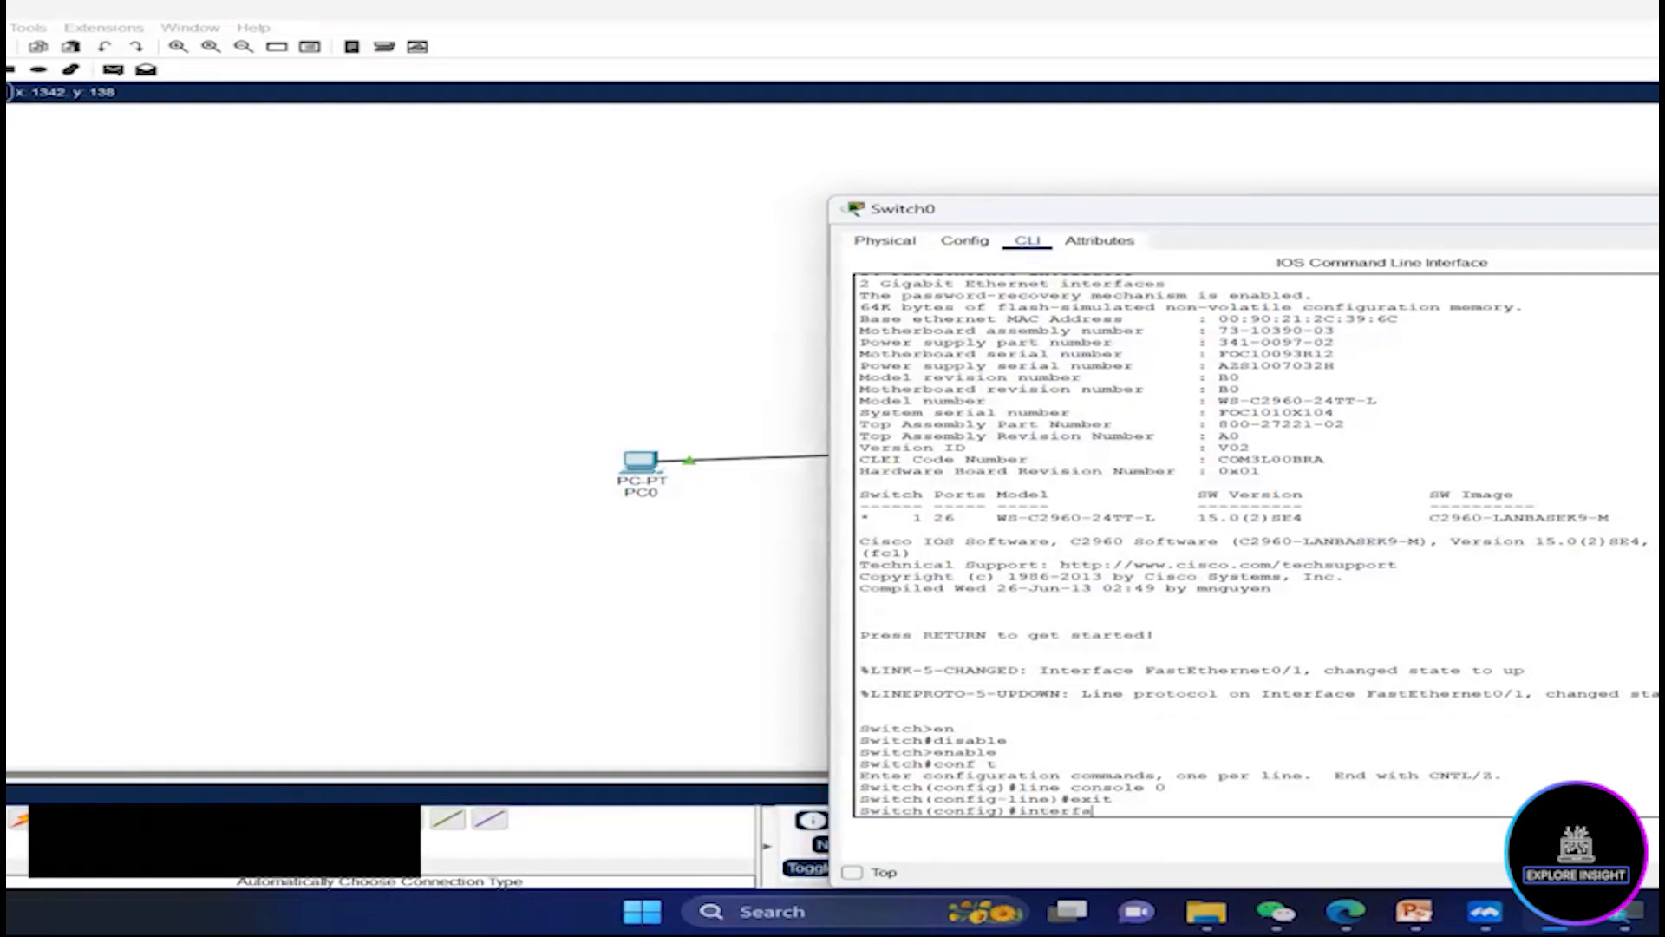
text(ce fa)
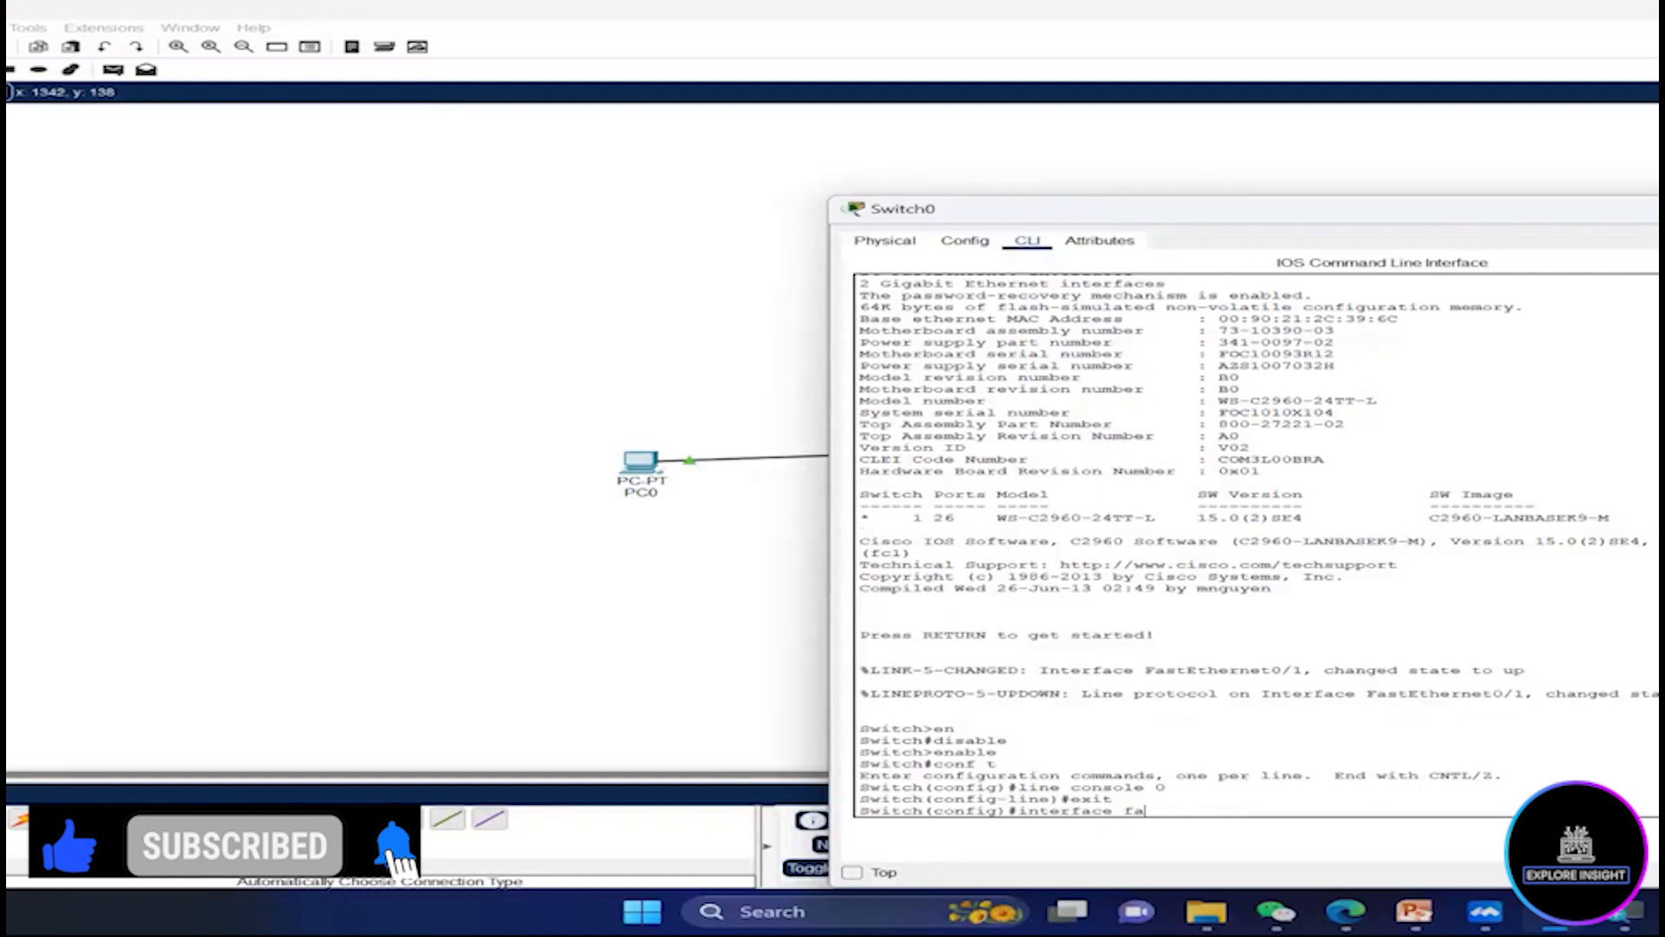
key(BackSpace)
text(FastEthernet)
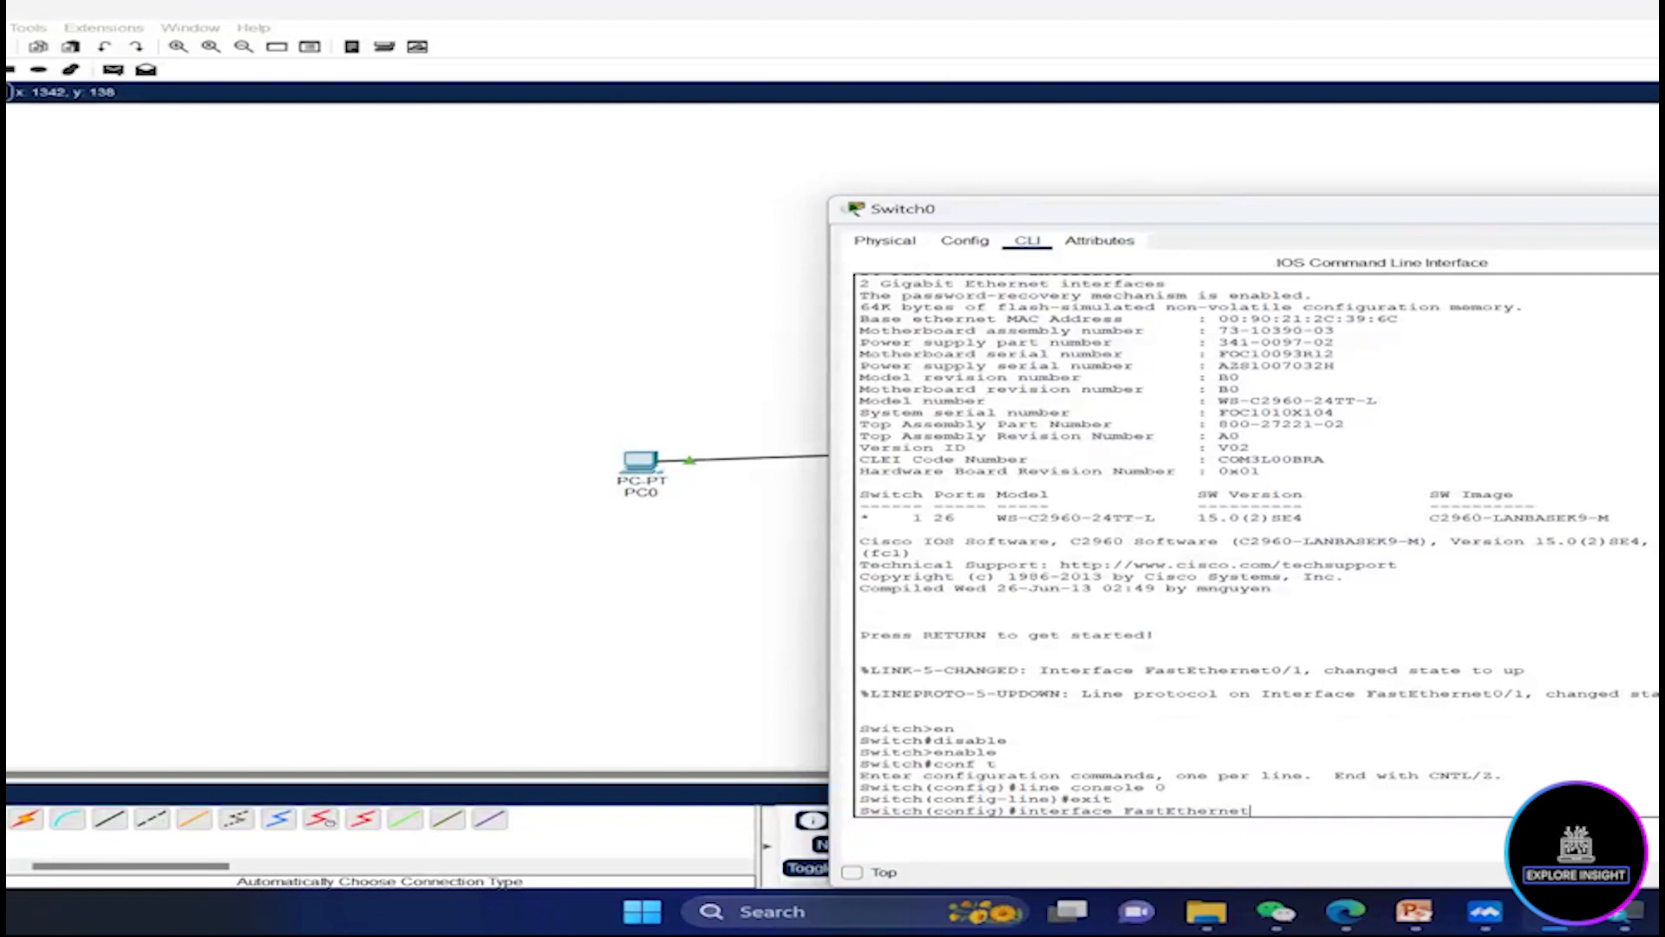
text( 0/1)
key(Return)
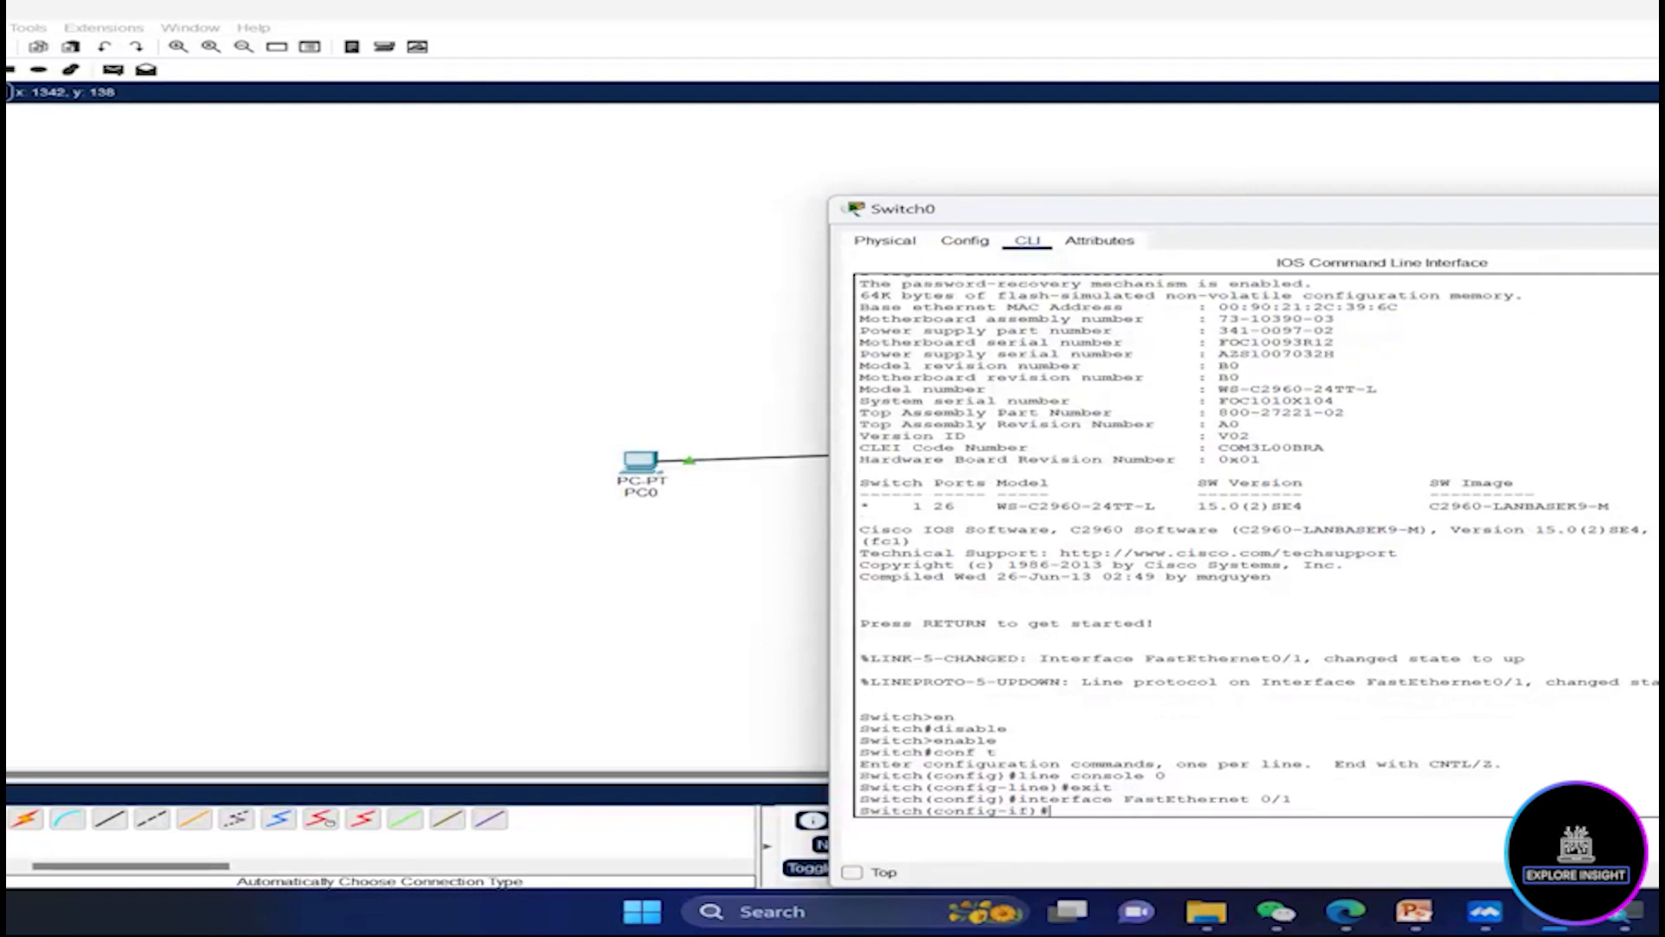